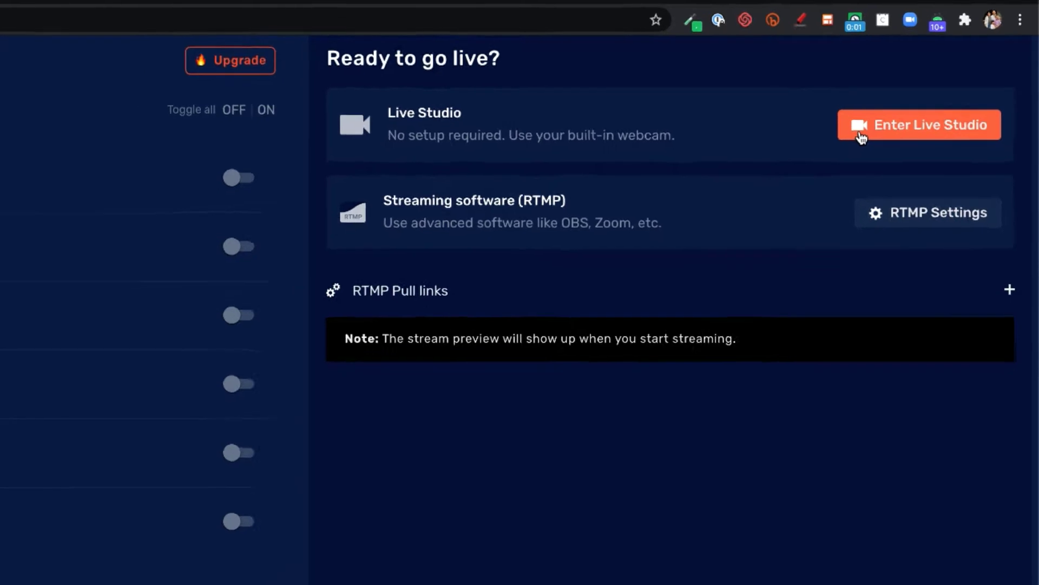
# Enter Live Studio and outline the preview area and its Preview label with the red pen
pyautogui.click(883, 141)
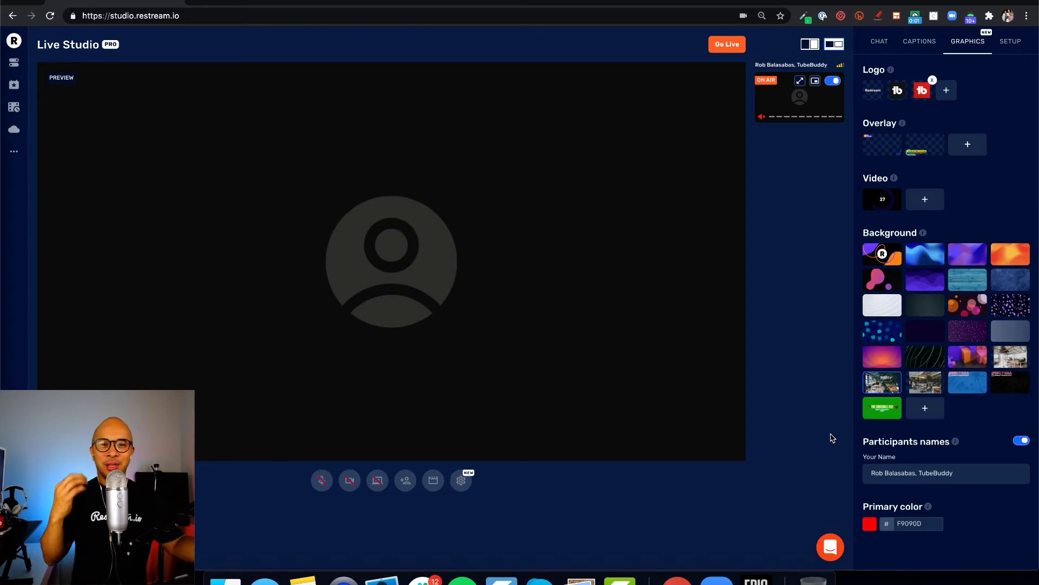
pyautogui.hotkey('alt', 'shift', 'd')
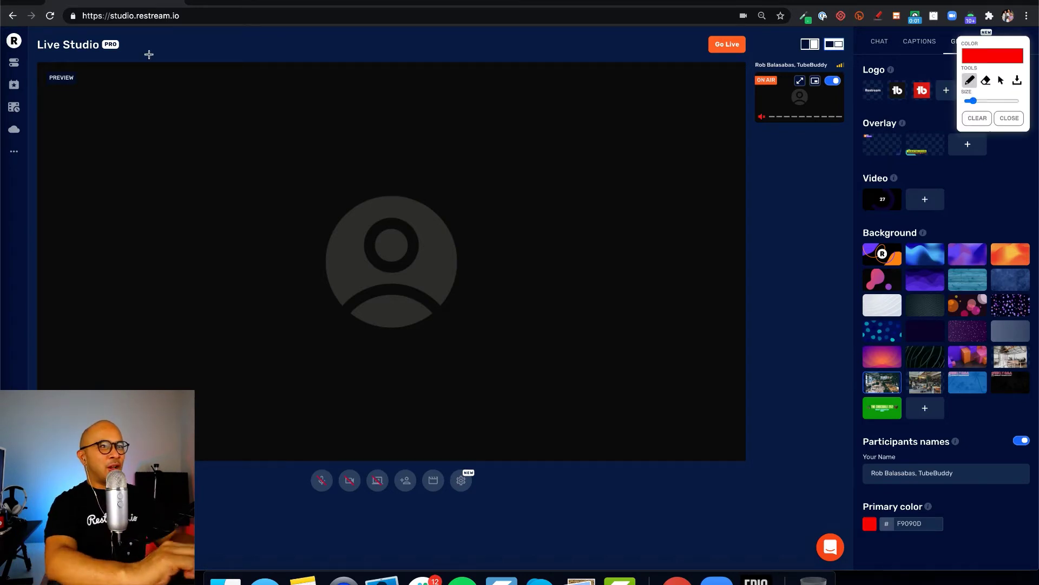
pyautogui.moveTo(138, 50)
pyautogui.mouseDown()
pyautogui.moveTo(738, 45)
pyautogui.moveTo(759, 239)
pyautogui.moveTo(756, 462)
pyautogui.moveTo(492, 494)
pyautogui.moveTo(195, 480)
pyautogui.mouseUp()
pyautogui.moveTo(29, 396)
pyautogui.mouseDown()
pyautogui.moveTo(21, 92)
pyautogui.moveTo(34, 47)
pyautogui.moveTo(144, 49)
pyautogui.mouseUp()
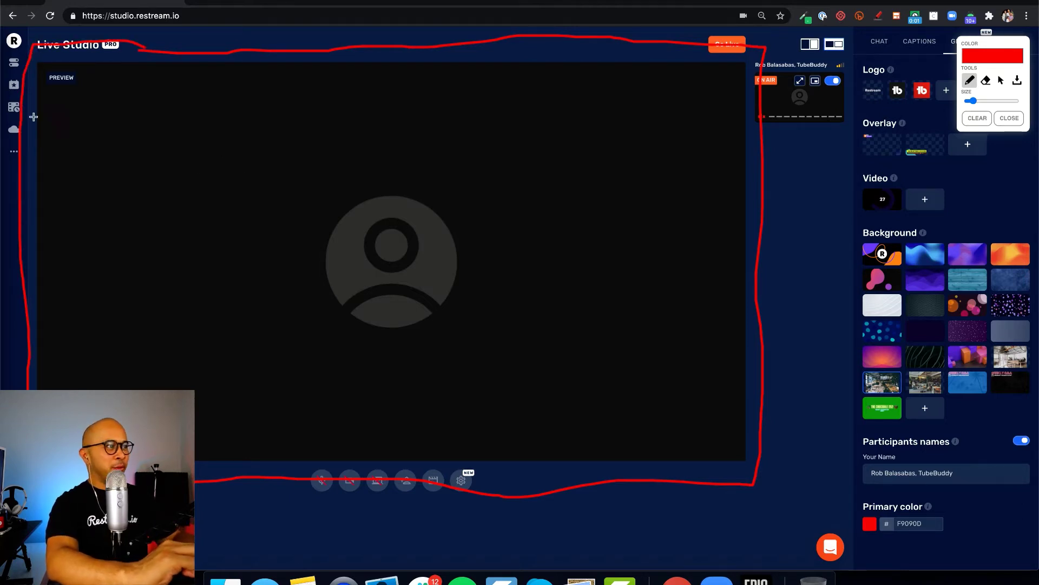
pyautogui.moveTo(76, 69)
pyautogui.mouseDown()
pyautogui.moveTo(46, 69)
pyautogui.moveTo(85, 104)
pyautogui.moveTo(63, 66)
pyautogui.mouseUp()
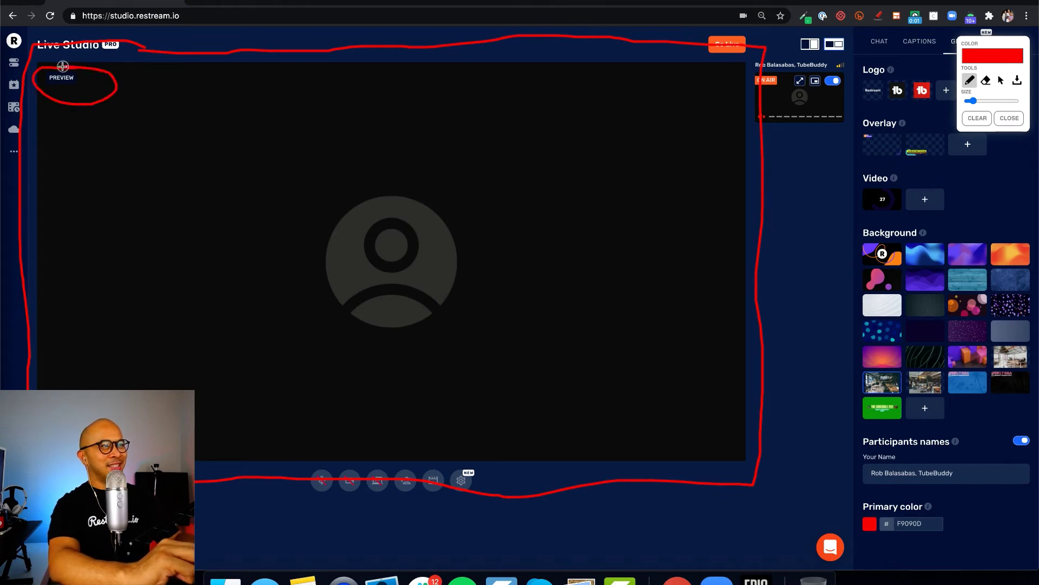
pyautogui.moveTo(200, 72)
pyautogui.mouseDown()
pyautogui.moveTo(135, 64)
pyautogui.moveTo(143, 87)
pyautogui.mouseUp()
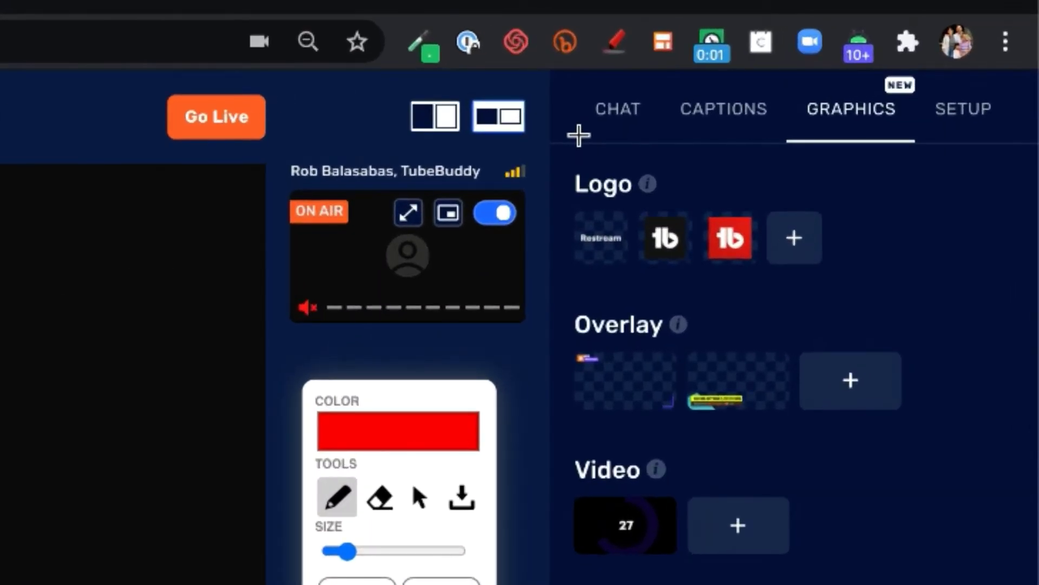
# Mark the Chat, Captions and Graphics headings, the Logo section and the preview's logo corner with the red pen
pyautogui.moveTo(579, 134); pyautogui.dragTo(900, 130)
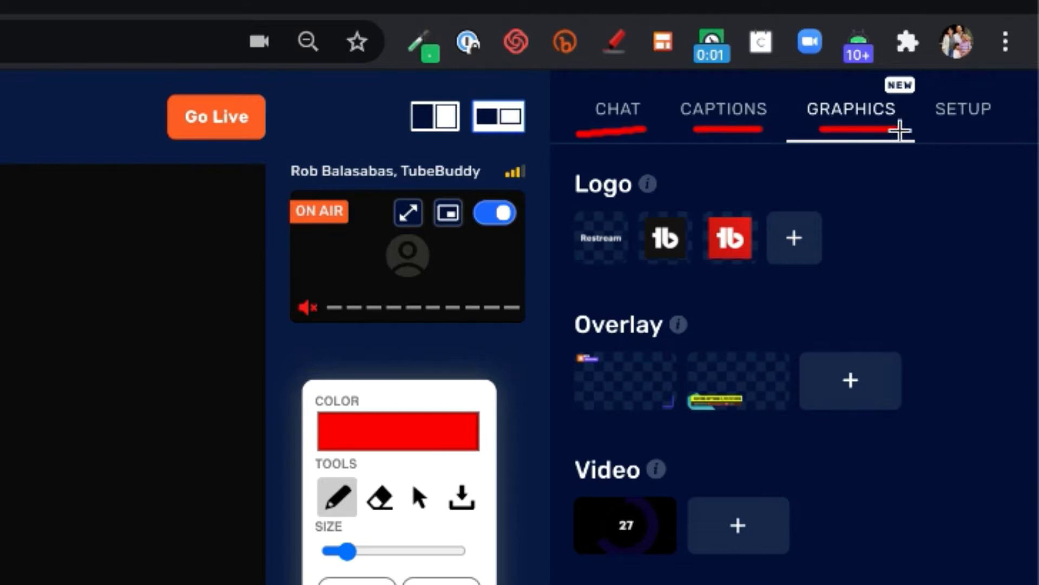
pyautogui.press('Escape')
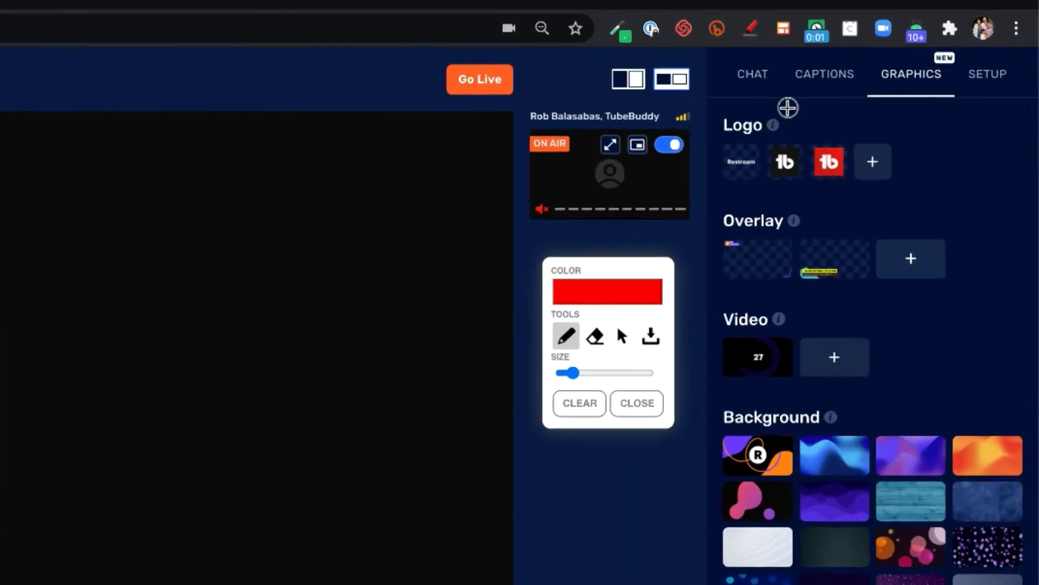
pyautogui.moveTo(788, 108)
pyautogui.mouseDown()
pyautogui.moveTo(714, 167)
pyautogui.moveTo(722, 194)
pyautogui.moveTo(888, 186)
pyautogui.moveTo(895, 130)
pyautogui.mouseUp()
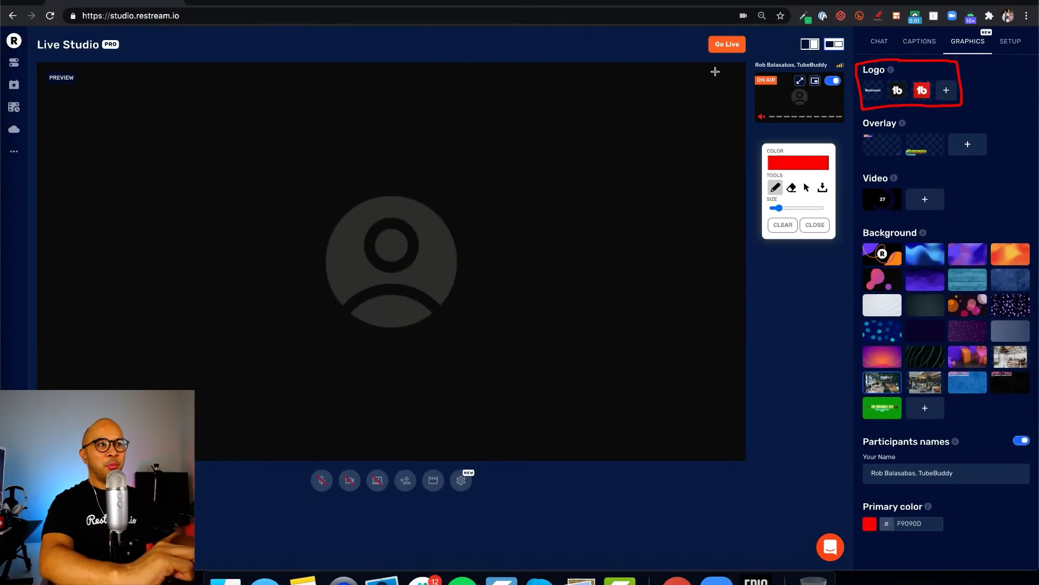
pyautogui.moveTo(344, 155); pyautogui.dragTo(206, 157)
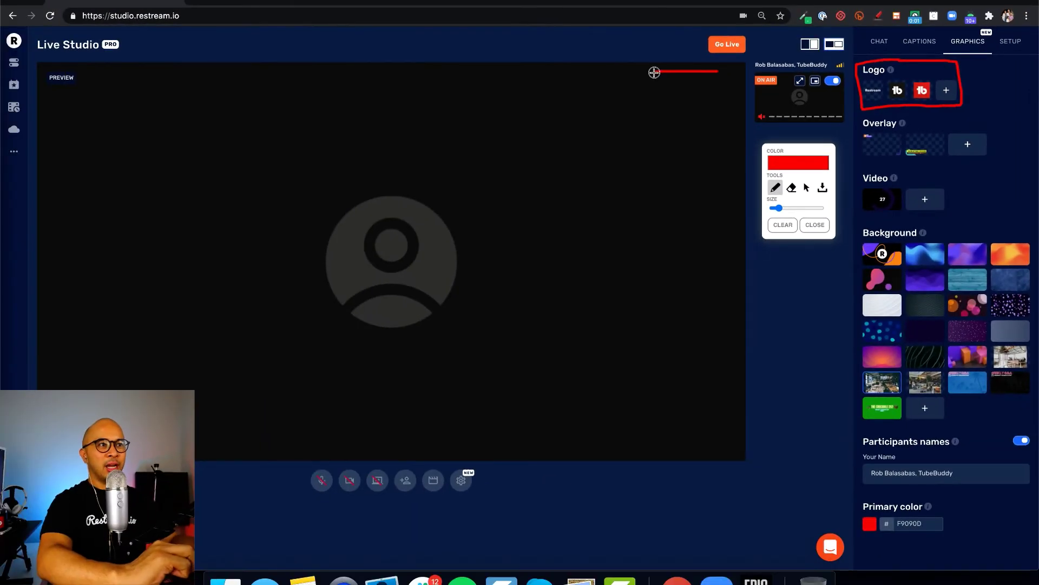
pyautogui.moveTo(655, 72)
pyautogui.mouseDown()
pyautogui.moveTo(657, 146)
pyautogui.moveTo(715, 144)
pyautogui.moveTo(722, 72)
pyautogui.mouseUp()
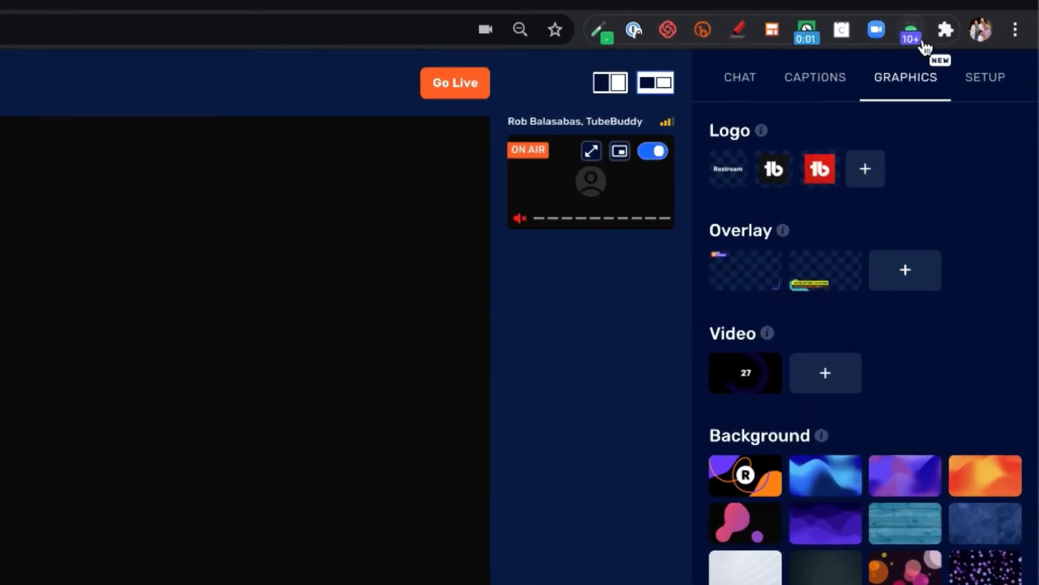
# Show the red TubeBuddy logo, the Restream logo and the black TubeBuddy logo on the preview in turn
pyautogui.click(825, 178)
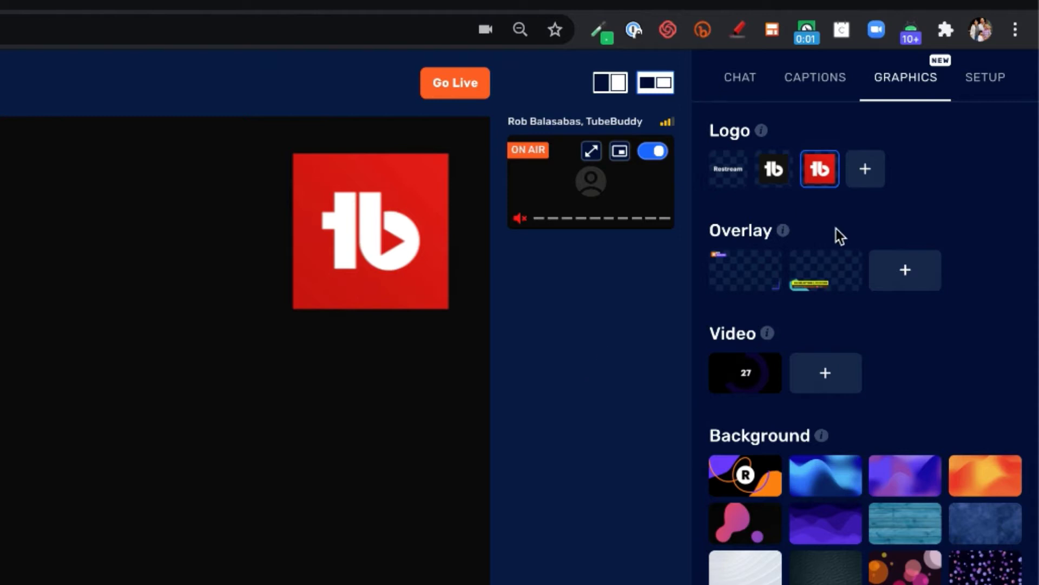
pyautogui.click(728, 174)
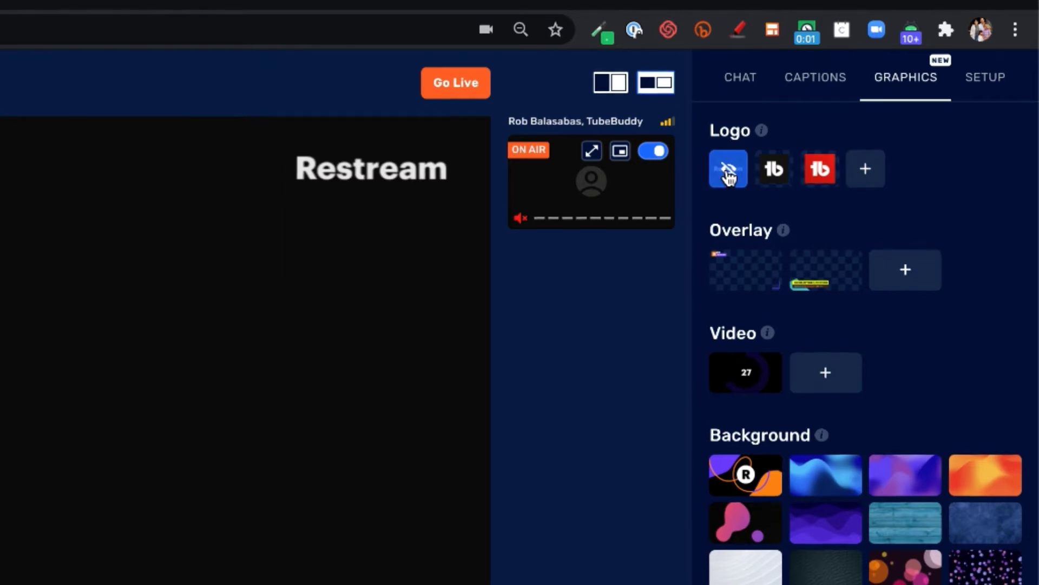
pyautogui.click(774, 168)
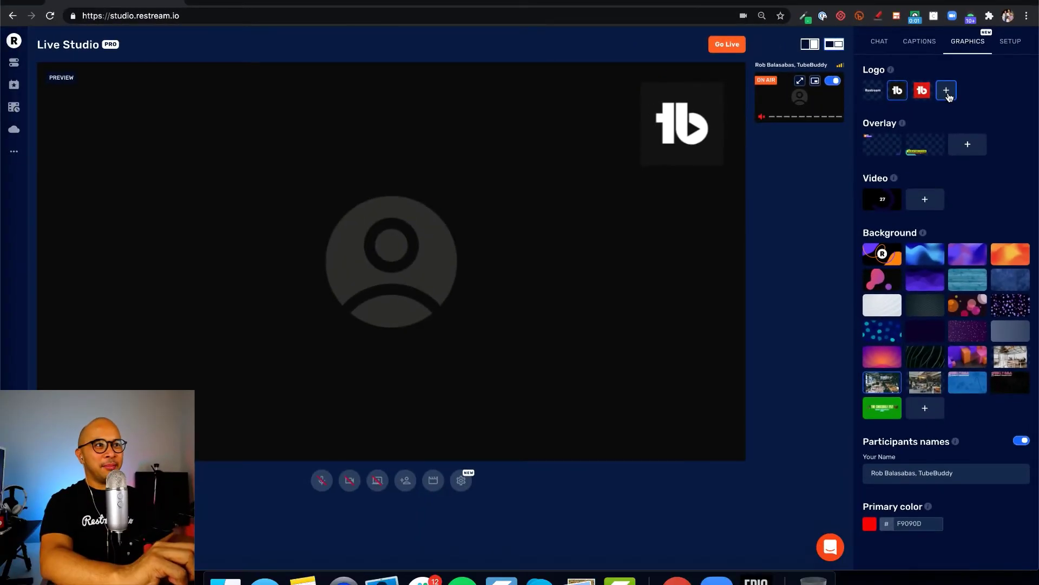
# Upload crocodile.png from Downloads as a new logo and show it on the preview
pyautogui.click(947, 91)
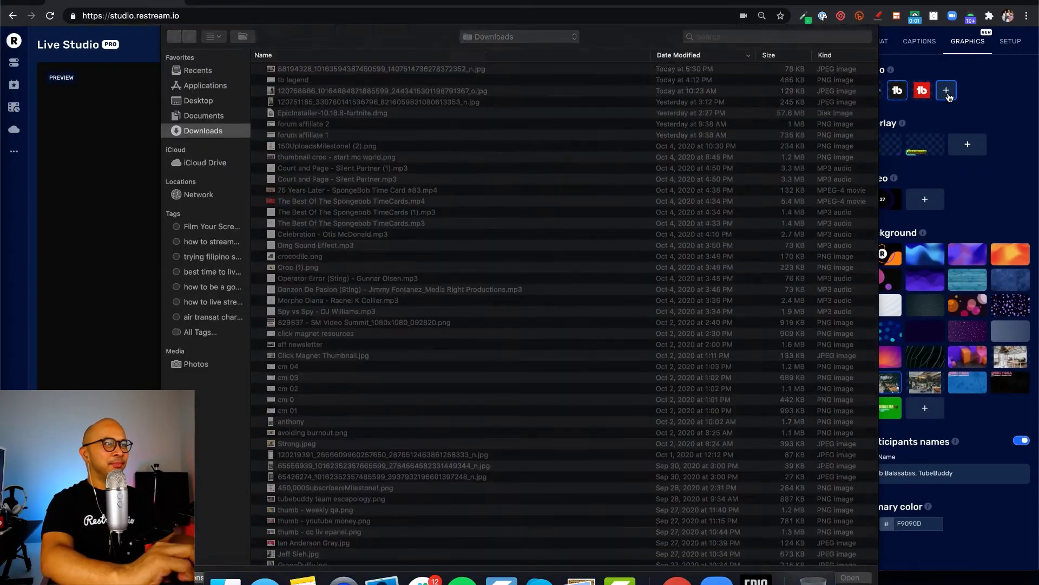
pyautogui.click(301, 258)
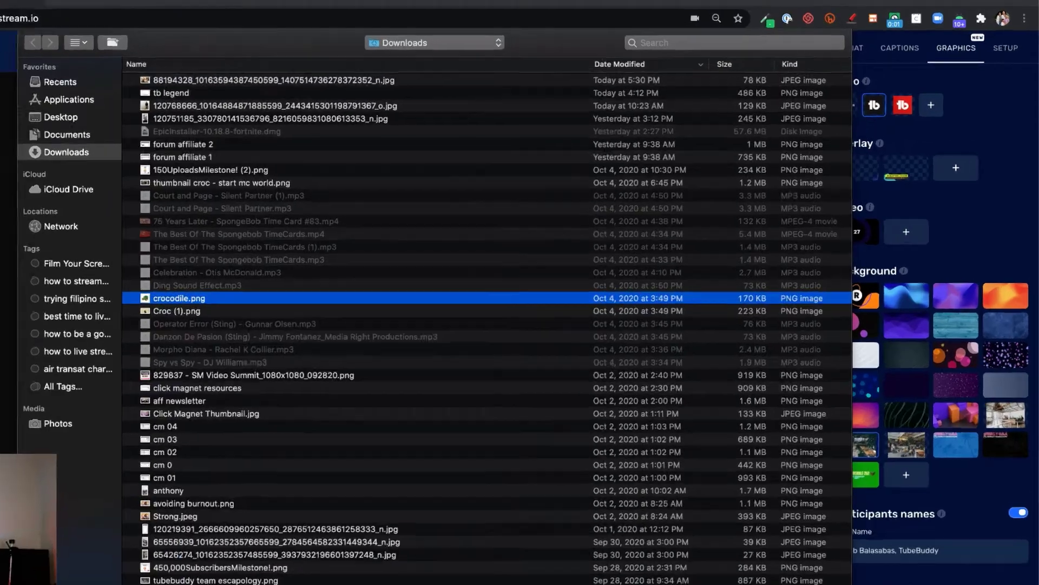
pyautogui.click(852, 579)
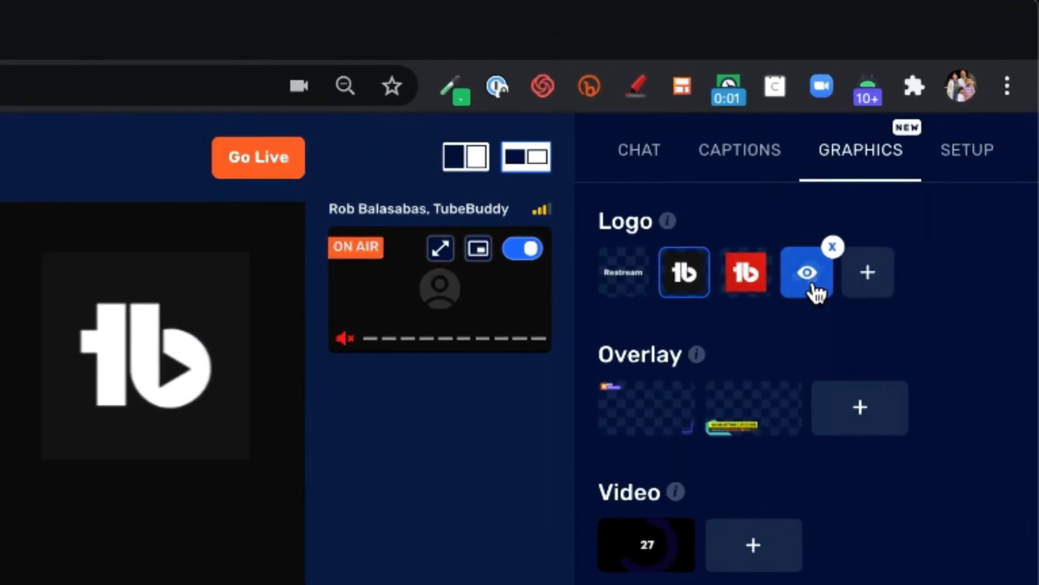
pyautogui.click(808, 293)
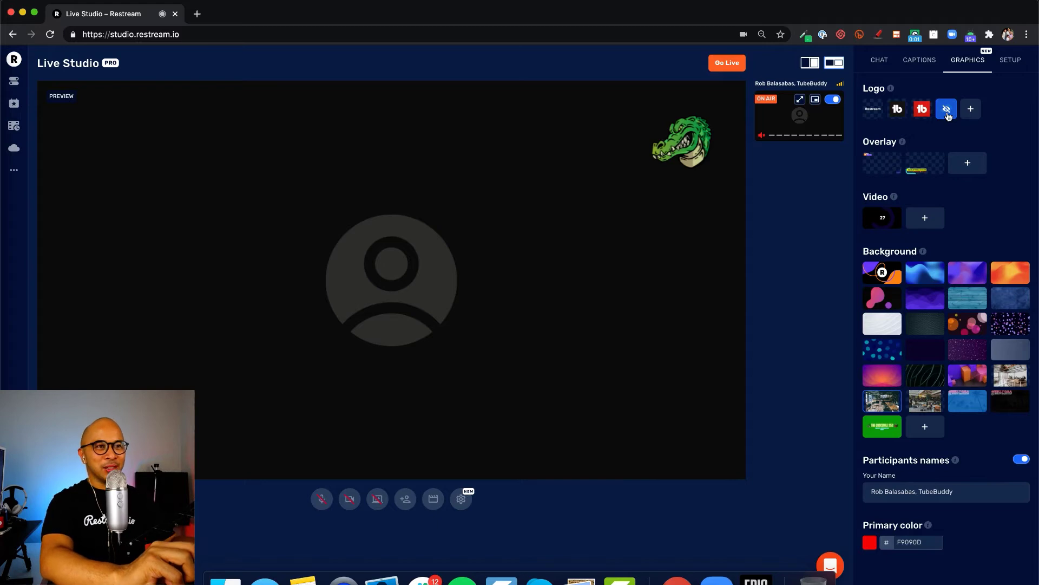
# Mark the tile for adding a logo with the red pen
pyautogui.hotkey('alt', 'shift', 'd')
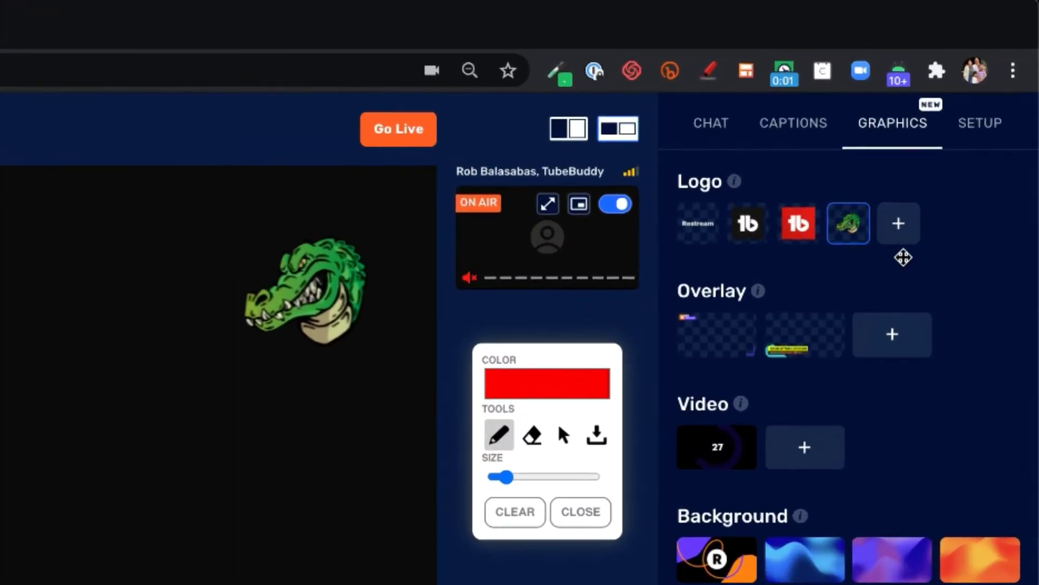
pyautogui.moveTo(948, 271)
pyautogui.mouseDown()
pyautogui.moveTo(661, 281)
pyautogui.moveTo(669, 394)
pyautogui.moveTo(935, 382)
pyautogui.moveTo(954, 278)
pyautogui.mouseUp()
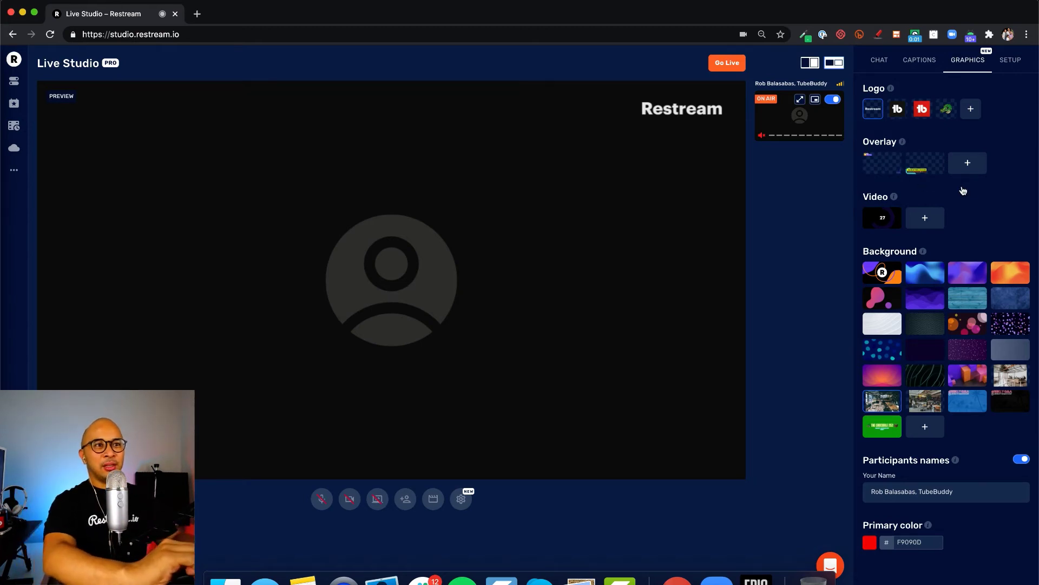
# Show the Restream Live overlay on the preview and switch to the Restream & TubeBuddy live session overlay
pyautogui.click(881, 169)
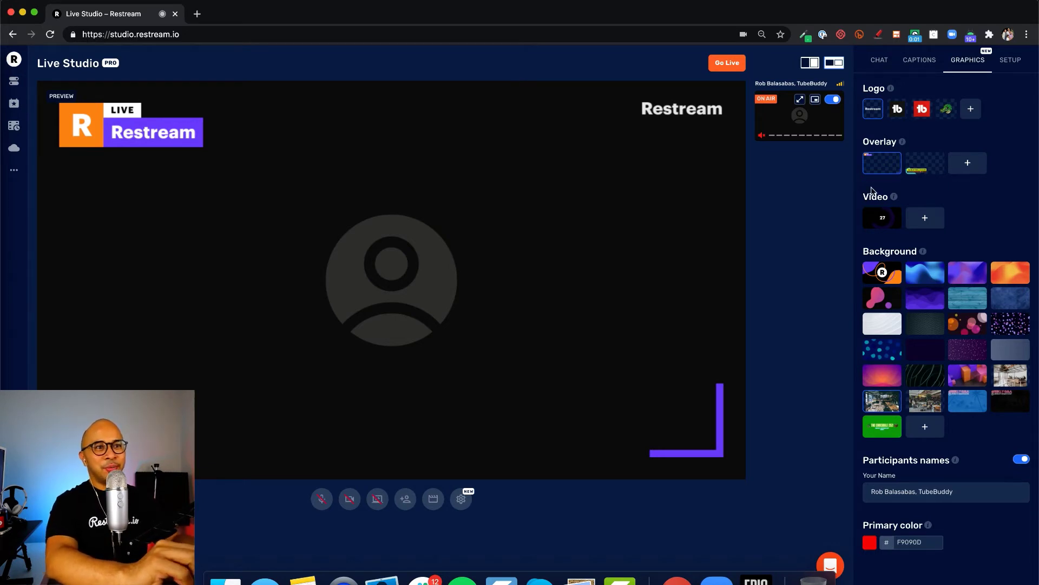
pyautogui.click(922, 170)
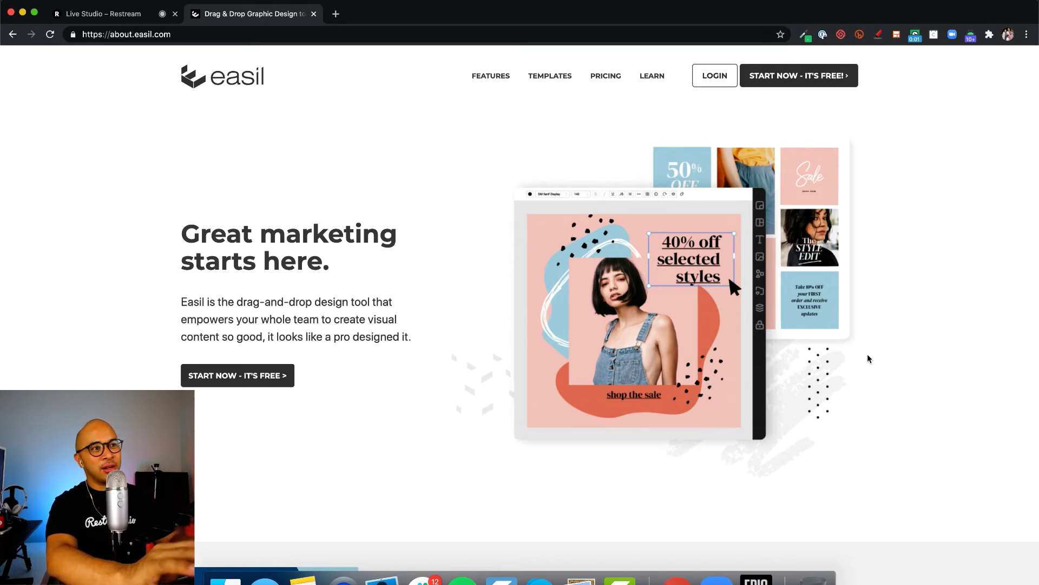
# Look through the Easil home page, from its design tool introduction to the template, resizing, colour and brand kit features
pyautogui.scroll(-15, 868, 358)
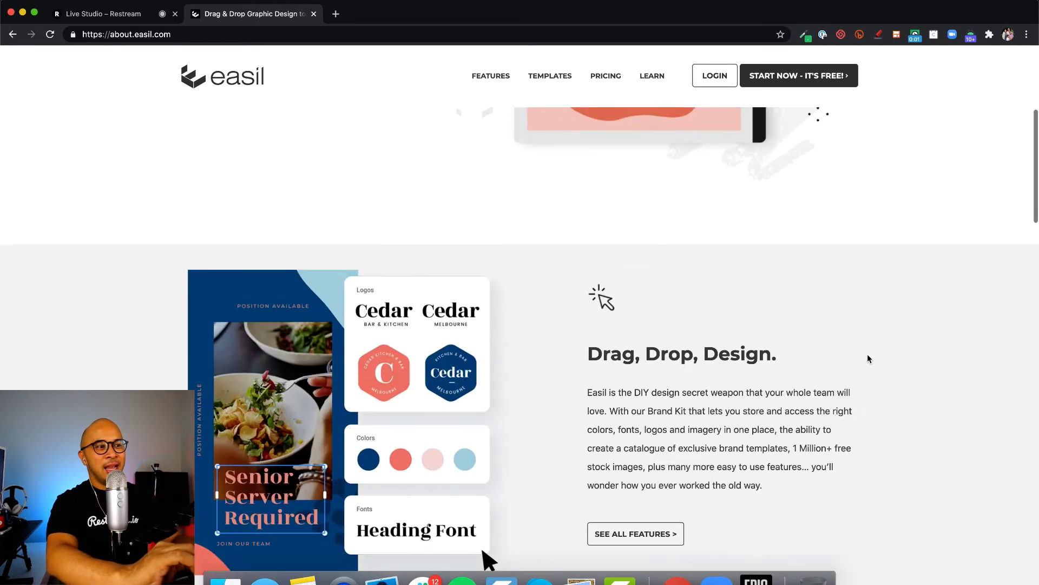
pyautogui.scroll(-5, 869, 359)
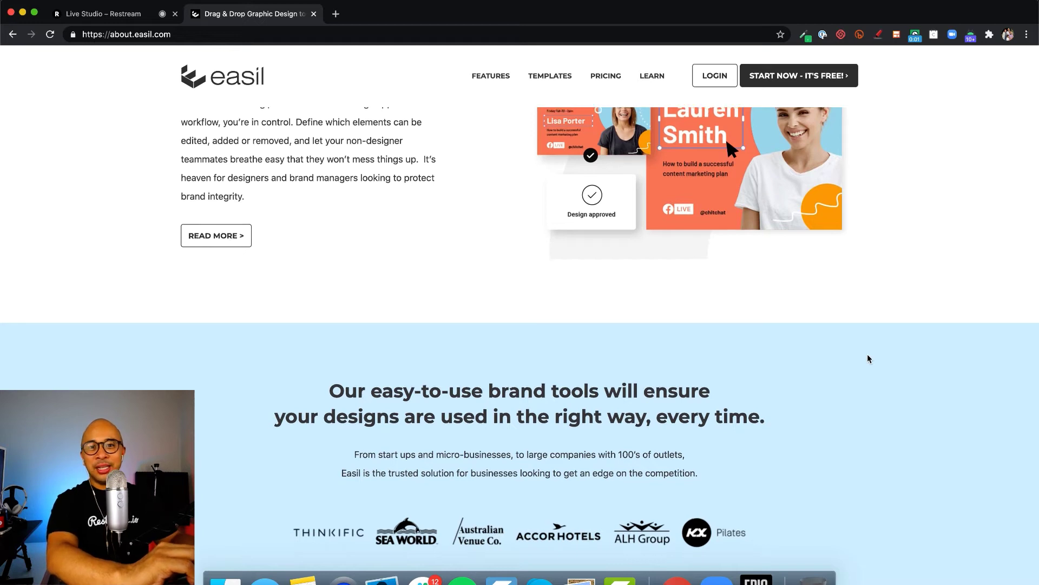
pyautogui.scroll(-8, 867, 356)
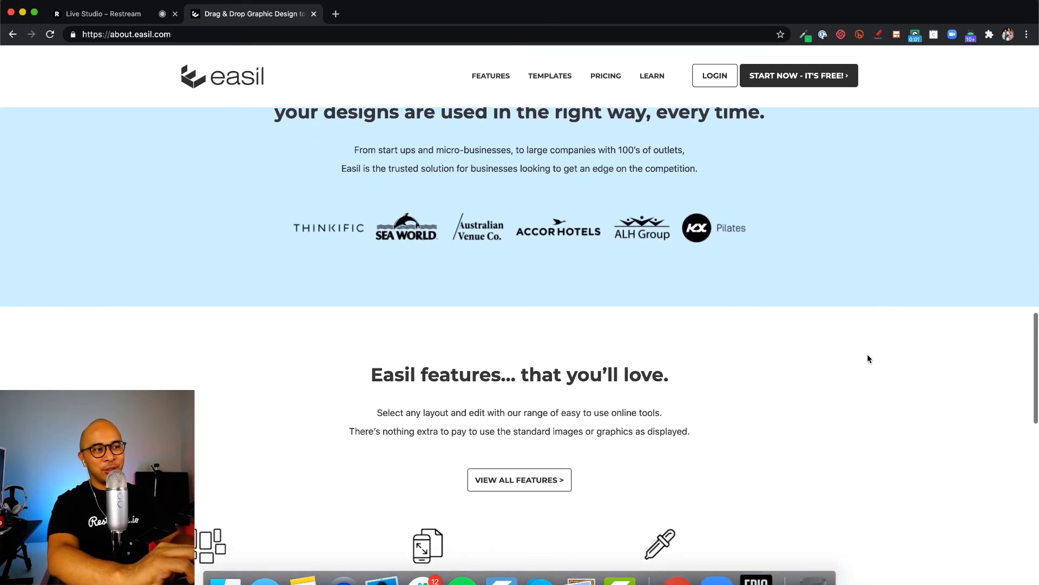
pyautogui.scroll(-3, 869, 358)
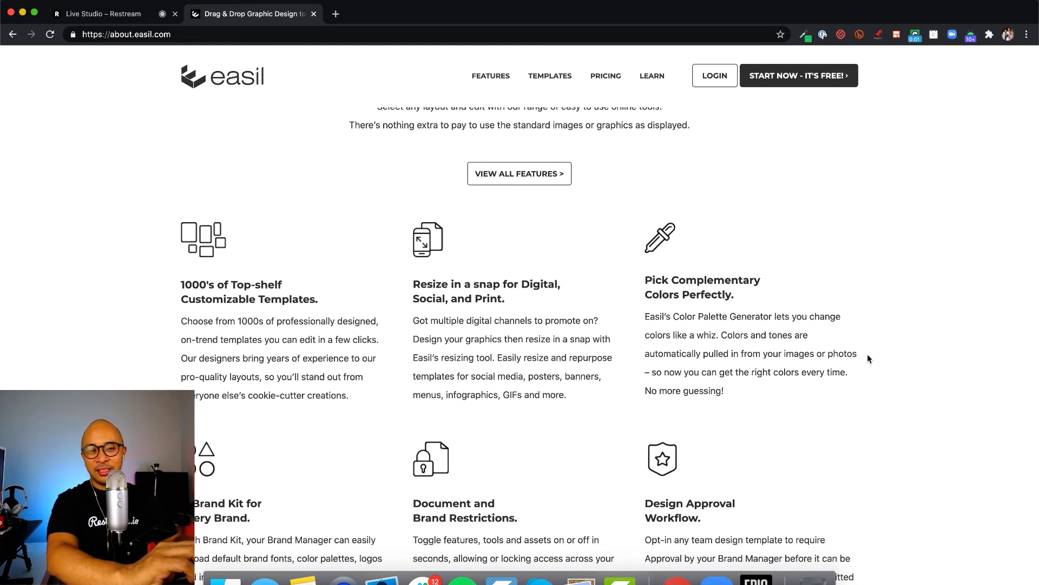
pyautogui.scroll(-4, 868, 358)
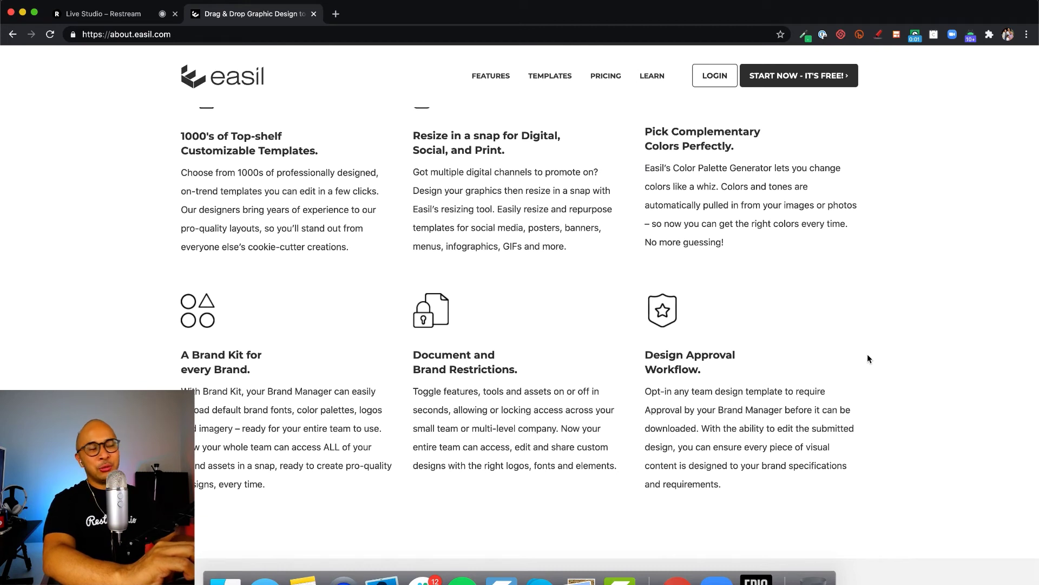
pyautogui.scroll(-3, 848, 339)
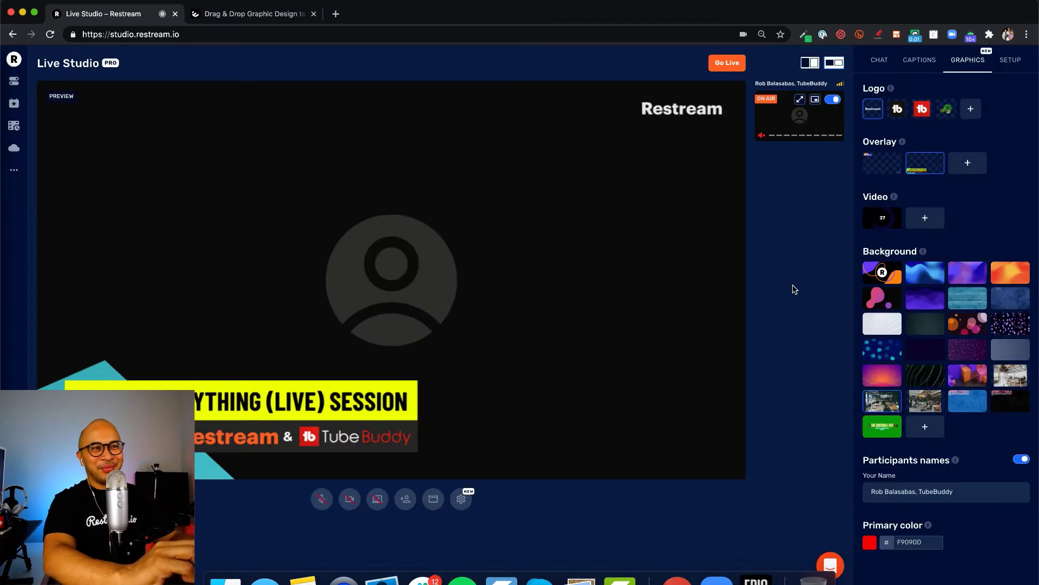
# Outline the Graphics heading and the Video section with the red pen
pyautogui.hotkey('ctrl', 'shift', 'a')
pyautogui.moveTo(944, 72)
pyautogui.mouseDown()
pyautogui.moveTo(993, 74)
pyautogui.moveTo(946, 68)
pyautogui.mouseUp()
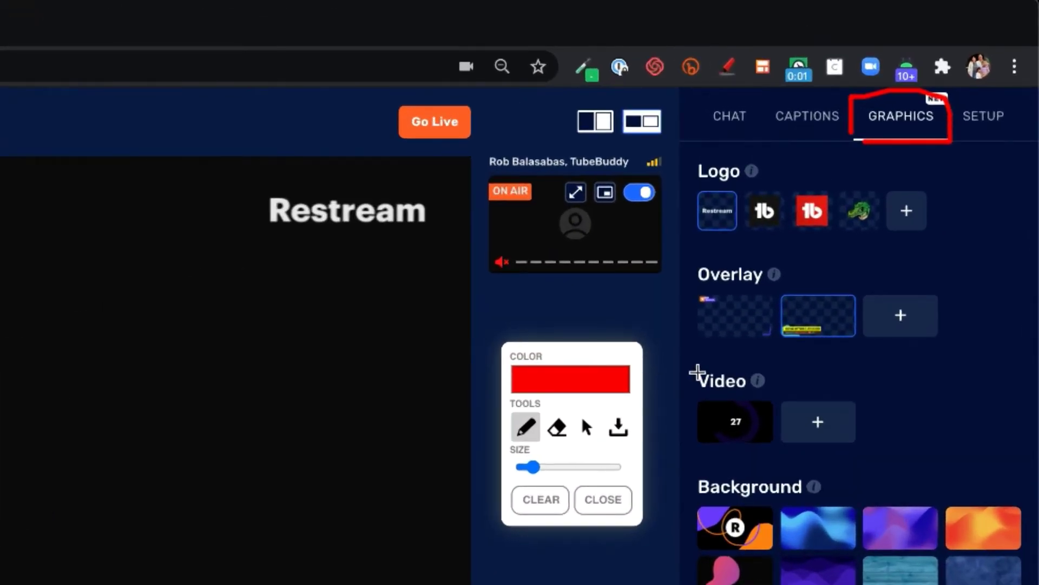
pyautogui.moveTo(698, 372)
pyautogui.mouseDown()
pyautogui.moveTo(756, 365)
pyautogui.moveTo(865, 424)
pyautogui.moveTo(682, 492)
pyautogui.moveTo(670, 376)
pyautogui.mouseUp()
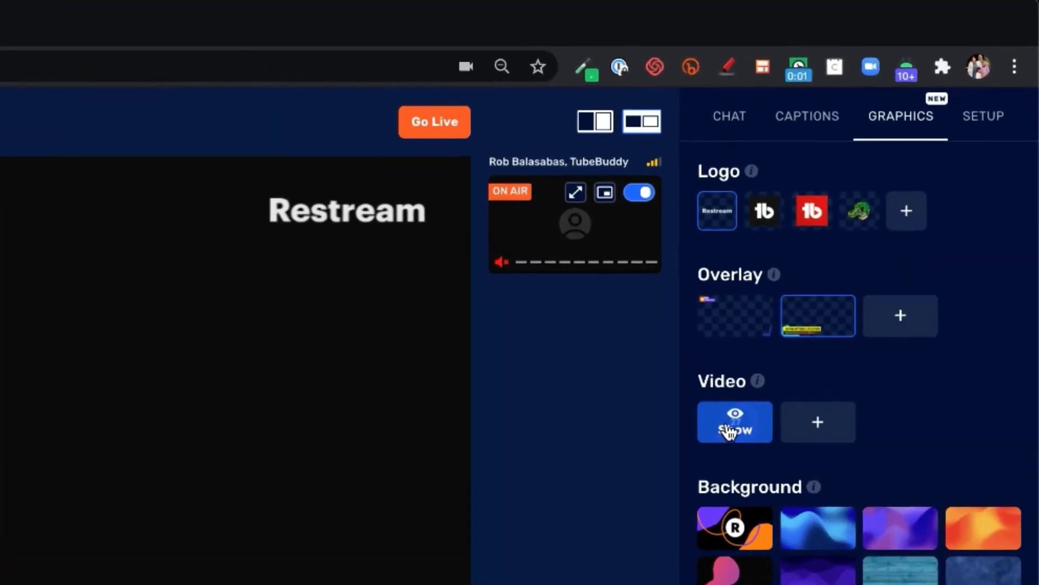
# Play the countdown video on the preview and hide it again
pyautogui.click(728, 431)
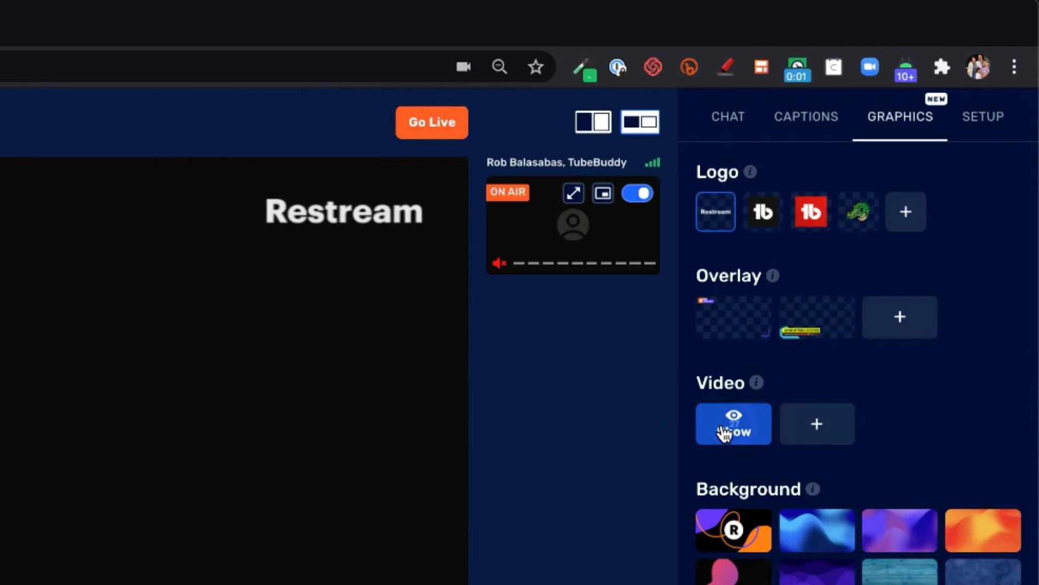
pyautogui.click(773, 366)
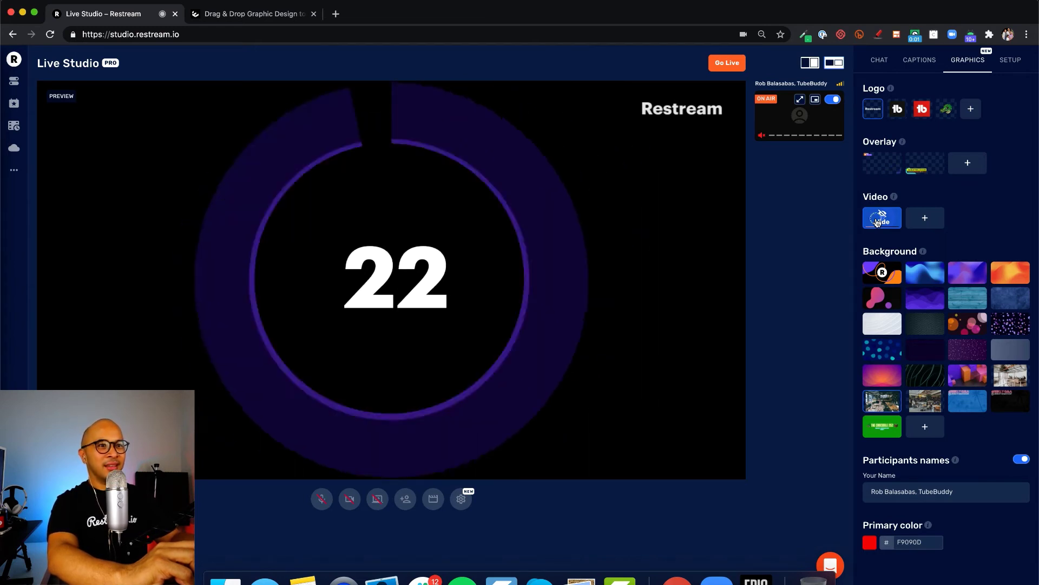
pyautogui.click(878, 222)
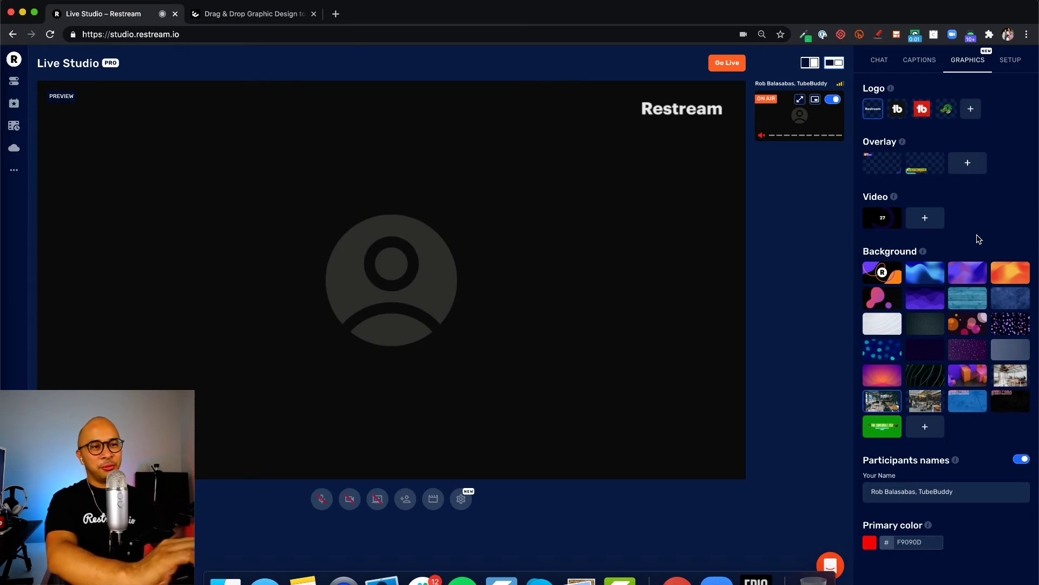
# Outline the tile for adding a video with the red pen, and clear the drawing
pyautogui.hotkey('alt', 'd')
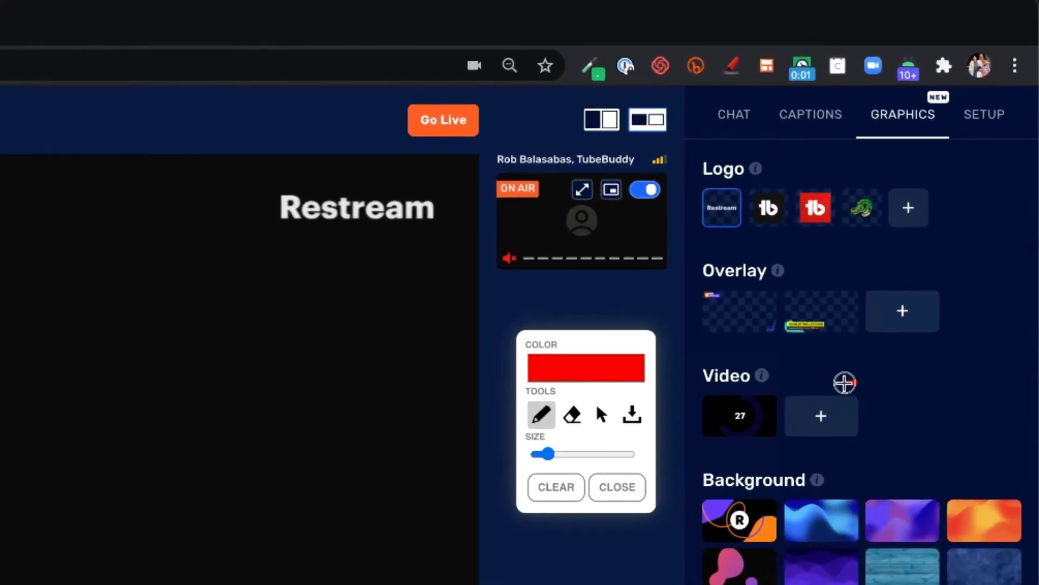
pyautogui.moveTo(870, 350)
pyautogui.mouseDown()
pyautogui.moveTo(796, 354)
pyautogui.moveTo(800, 414)
pyautogui.moveTo(888, 411)
pyautogui.mouseUp()
pyautogui.moveTo(873, 449); pyautogui.dragTo(872, 385)
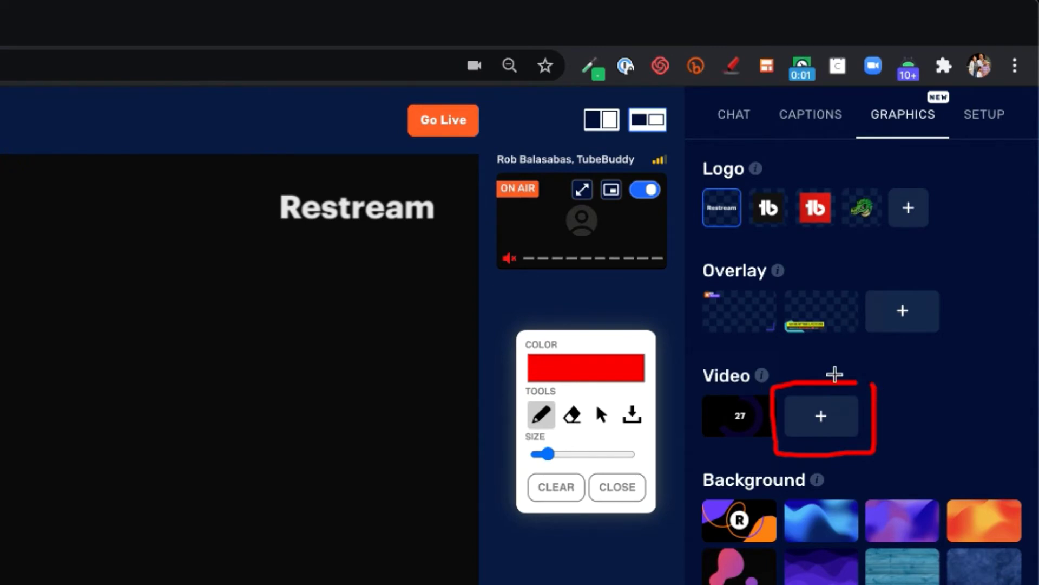
pyautogui.press('Escape')
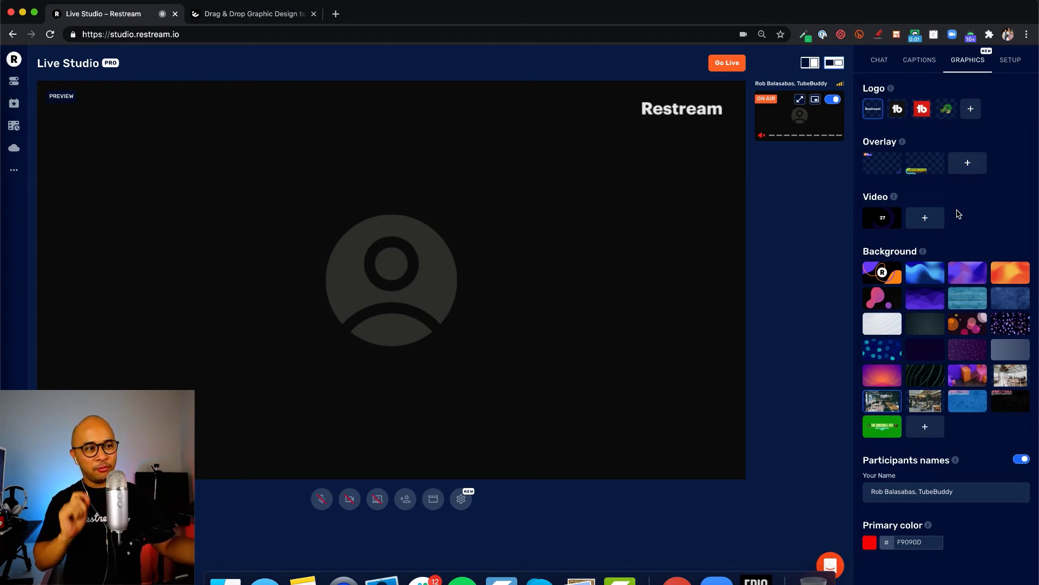
# Mark the Background section with the red pen, and show the blue wave background on the preview
pyautogui.hotkey('alt', 'shift', 'd')
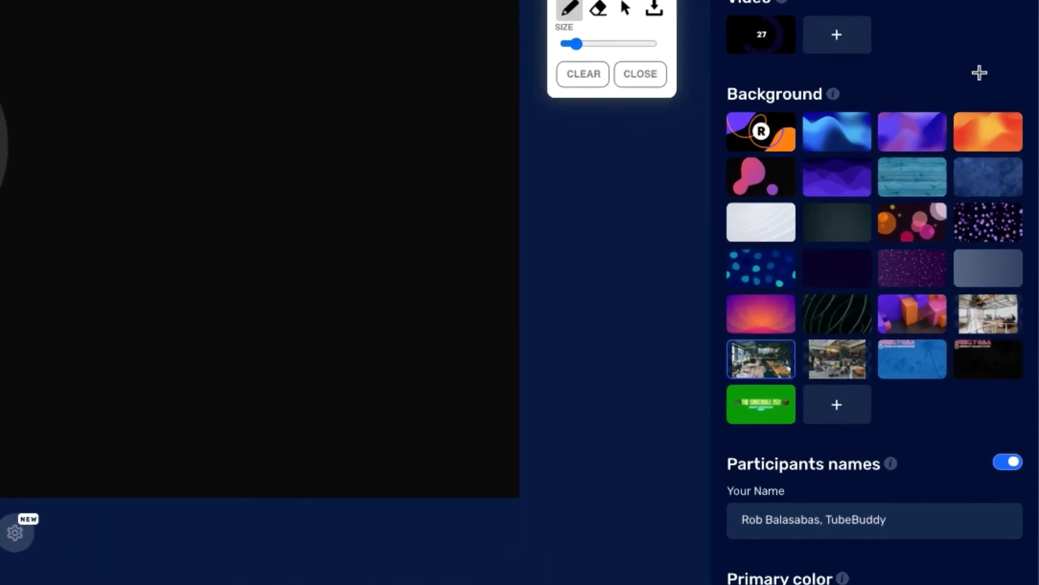
pyautogui.moveTo(1003, 72)
pyautogui.mouseDown()
pyautogui.moveTo(804, 76)
pyautogui.moveTo(712, 95)
pyautogui.moveTo(700, 422)
pyautogui.moveTo(836, 432)
pyautogui.moveTo(1024, 420)
pyautogui.moveTo(1025, 130)
pyautogui.moveTo(990, 65)
pyautogui.mouseUp()
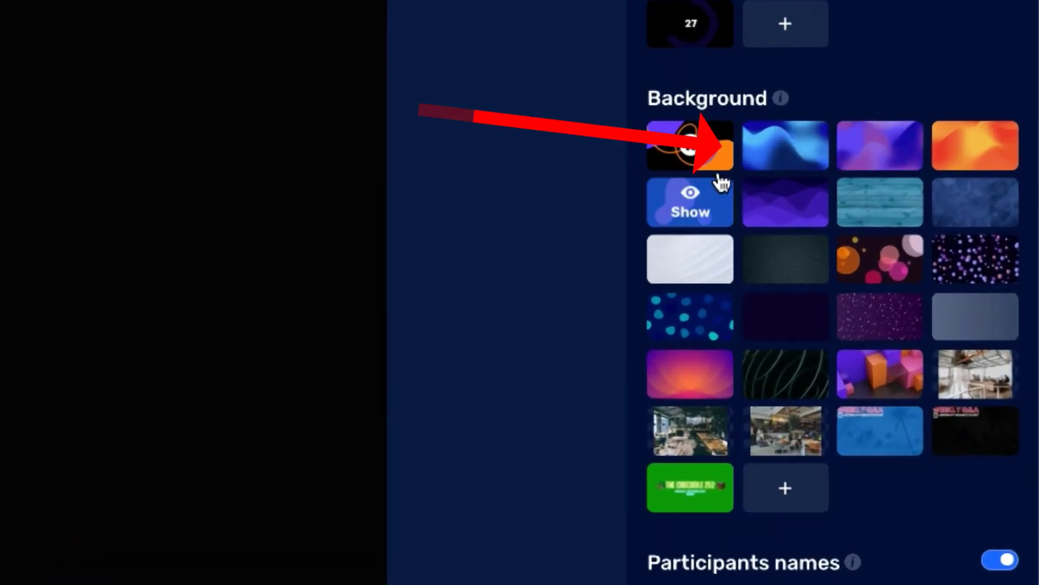
pyautogui.moveTo(913, 282)
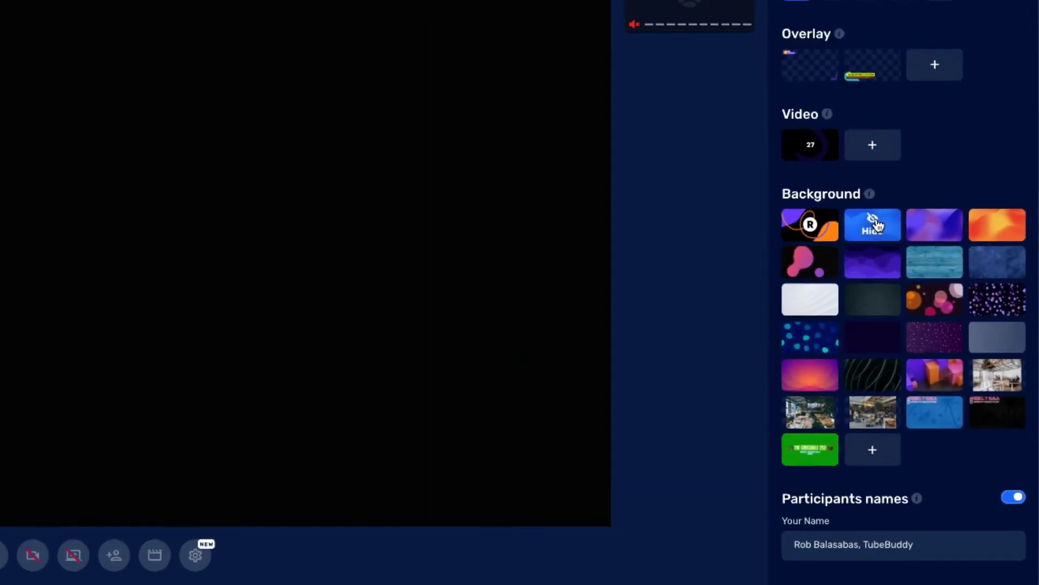
pyautogui.click(793, 147)
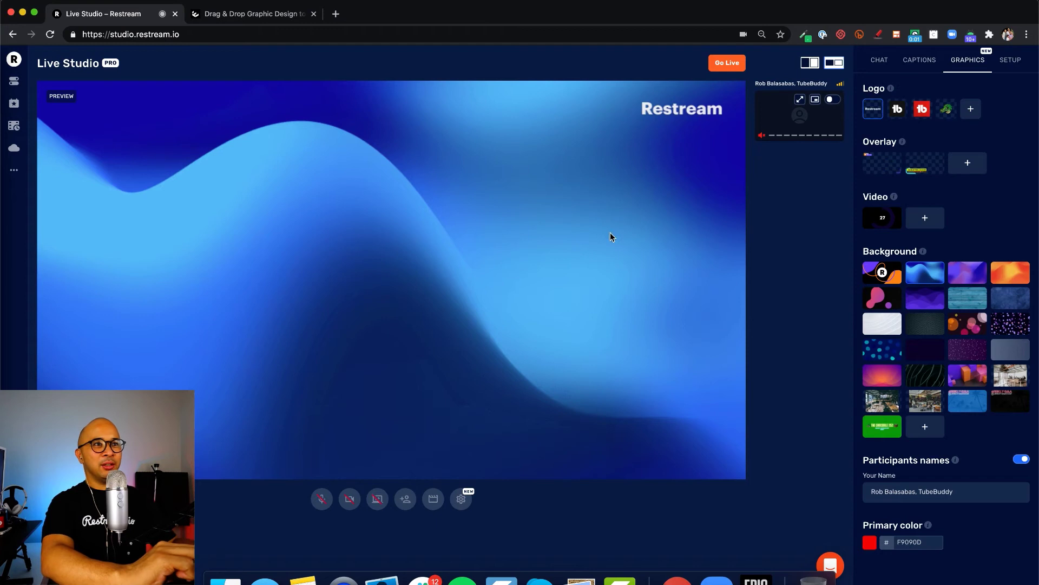
# Show the overlay with the Restream live badge and the red TubeBuddy logo on the preview
pyautogui.click(881, 166)
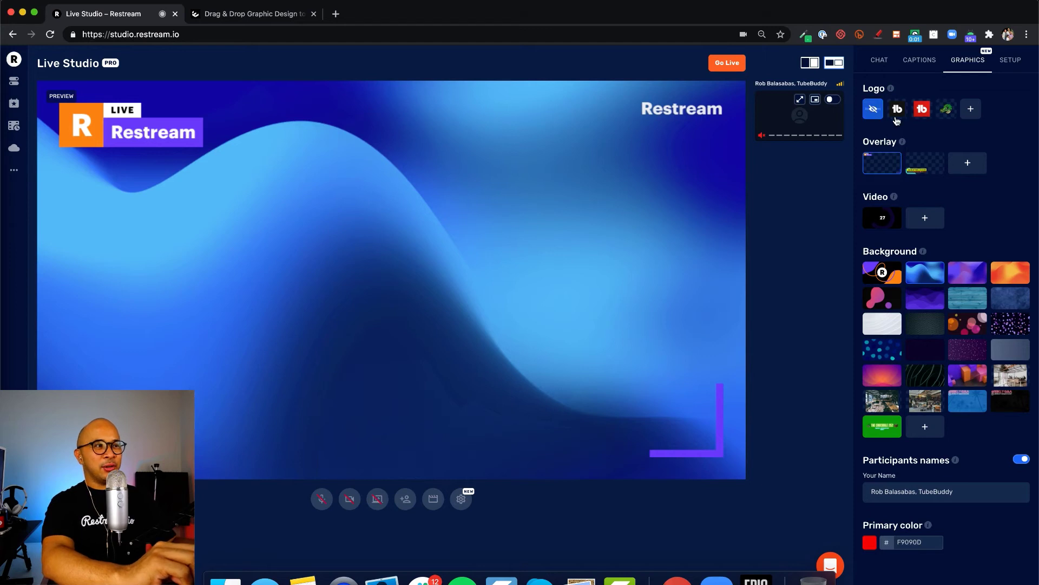
pyautogui.click(921, 112)
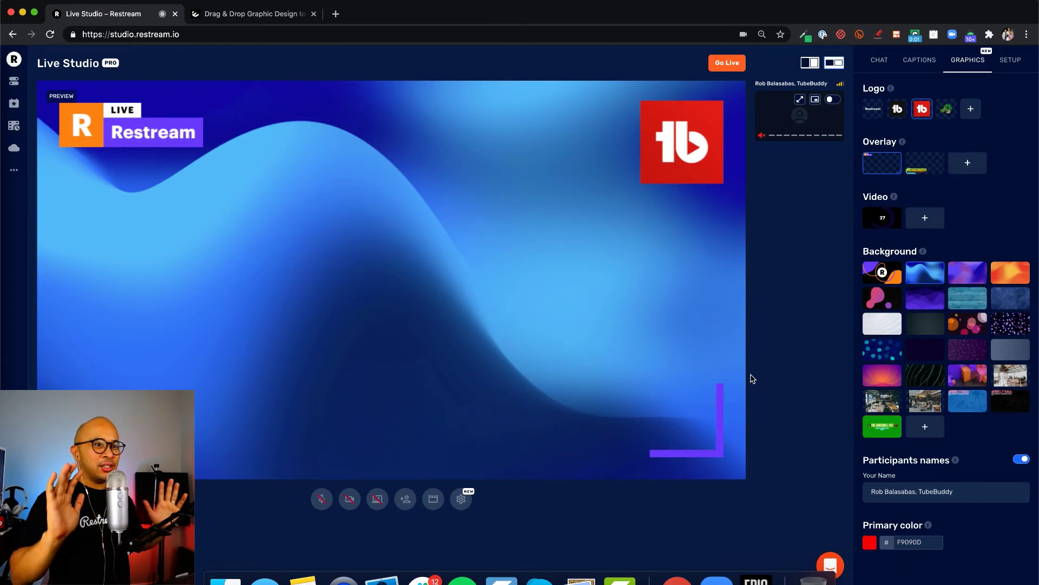
# Share the screen and put both the camera feed and the shared screen on air
pyautogui.click(377, 499)
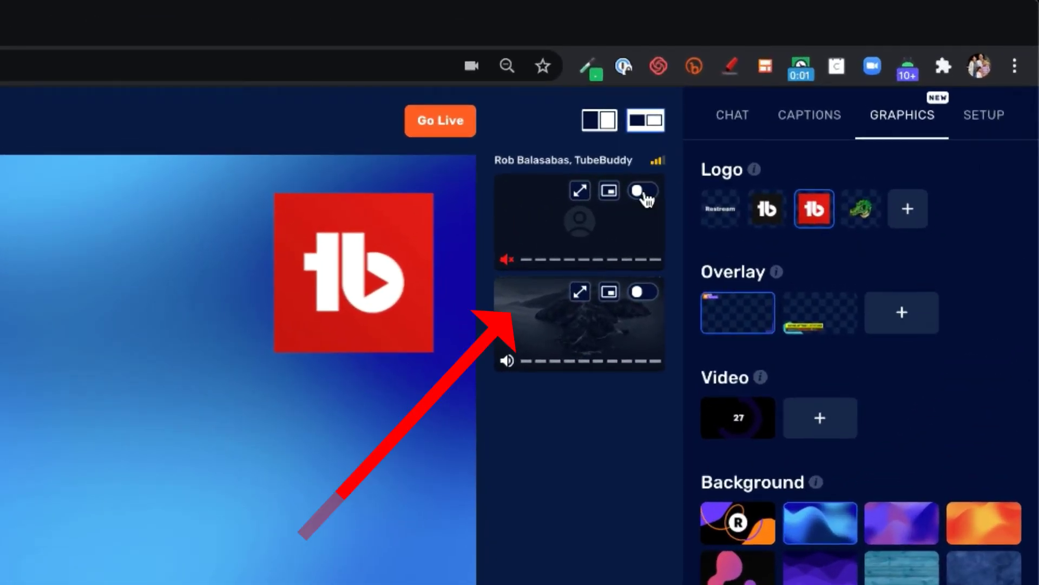
pyautogui.click(645, 193)
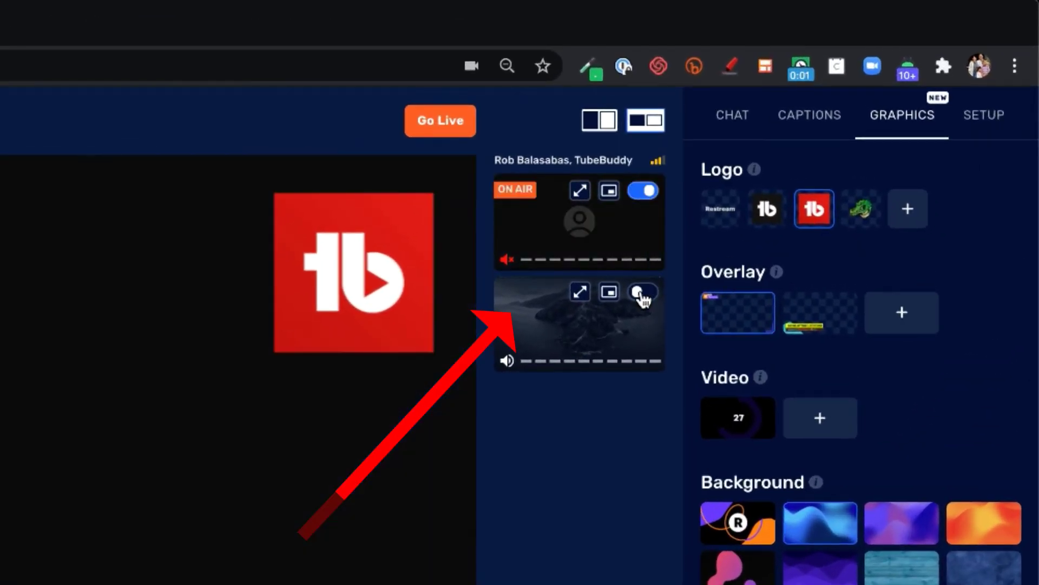
pyautogui.click(642, 295)
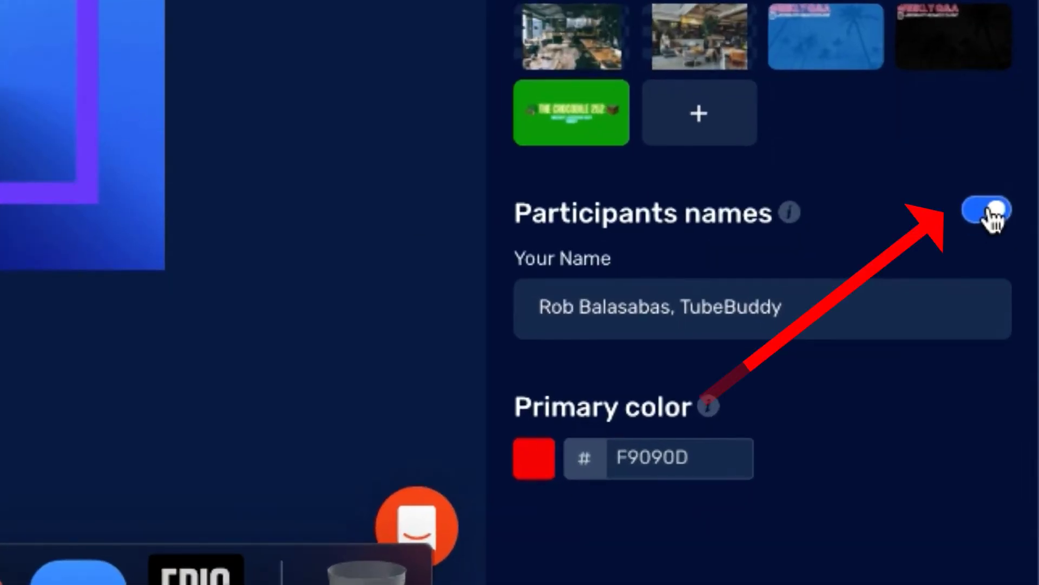
# Hide the participants' names on the preview and show them again
pyautogui.click(989, 213)
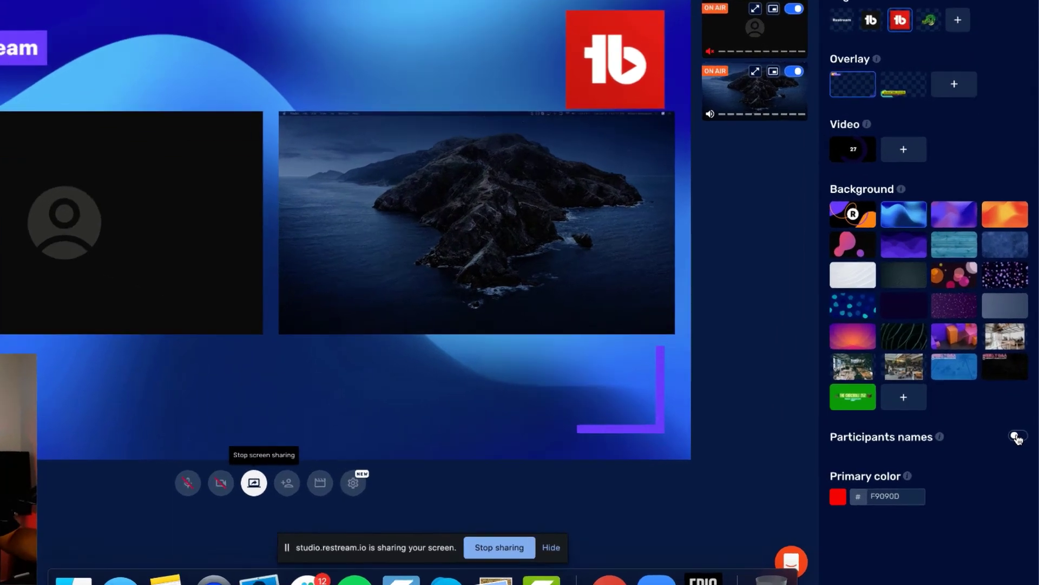
pyautogui.click(1018, 436)
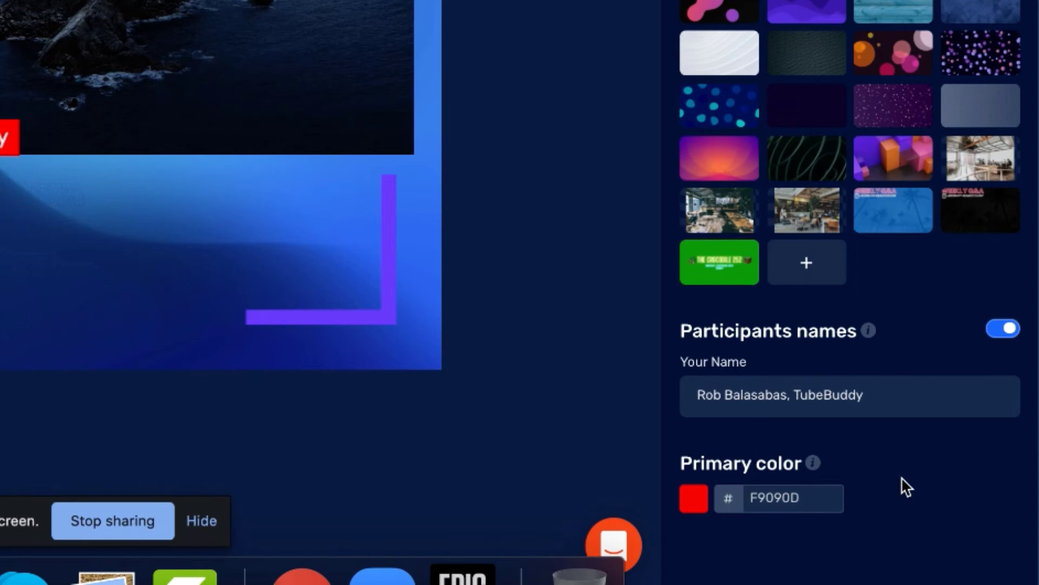
# Set the primary color to bright green, 09F94A, for the name labels and captions
pyautogui.click(695, 501)
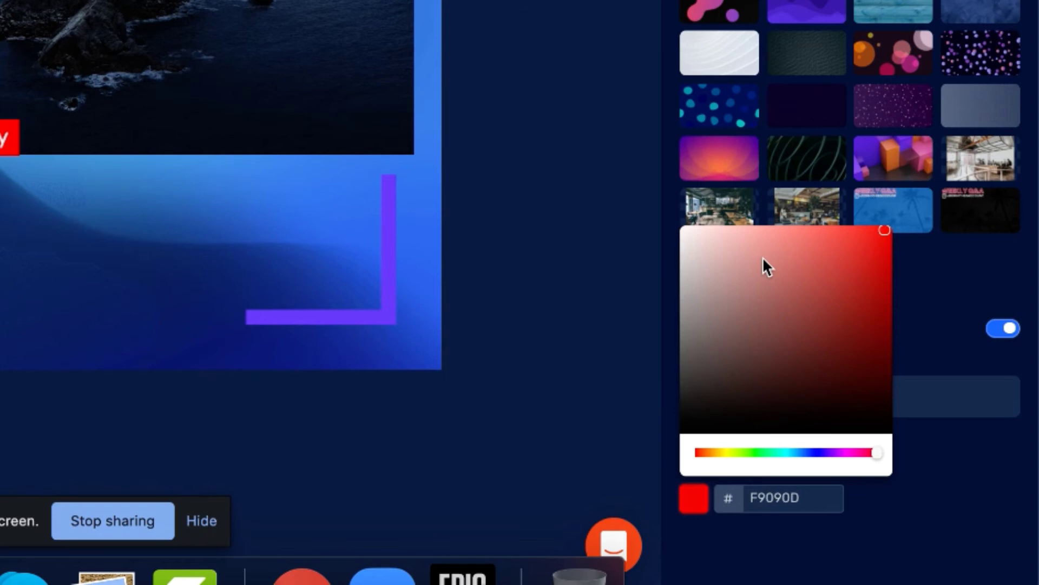
pyautogui.click(809, 452)
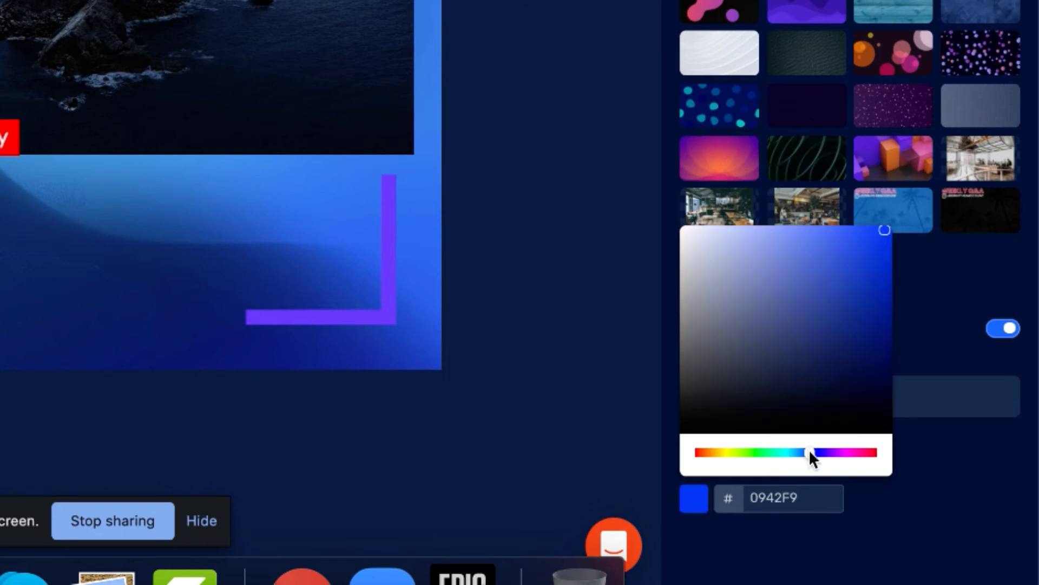
pyautogui.click(764, 452)
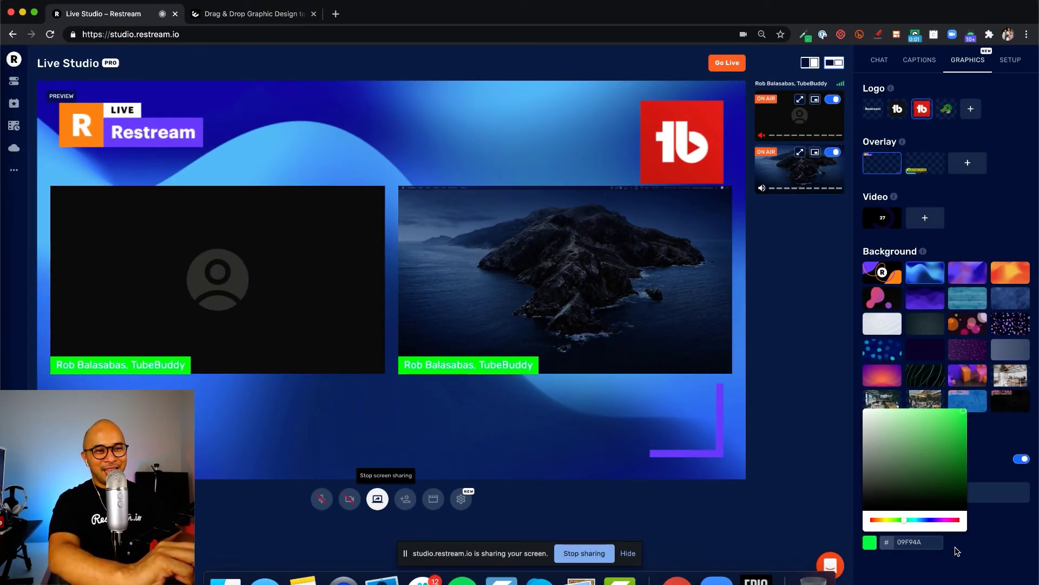
pyautogui.click(957, 551)
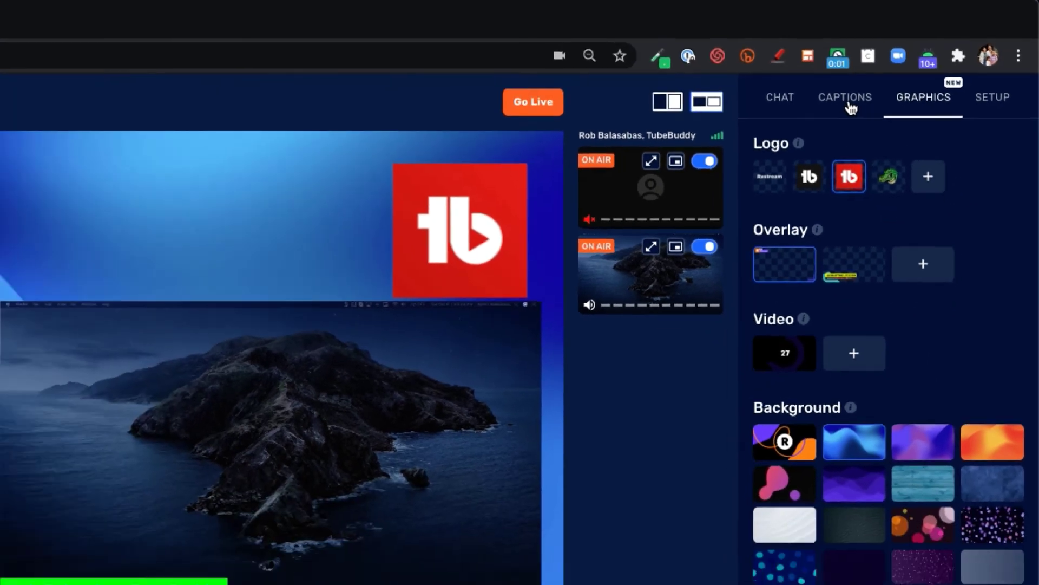
# Show the caption "ASK YOU QUESTIONS IN THE CHAT :)" with "Use #Questions" on the preview
pyautogui.click(806, 129)
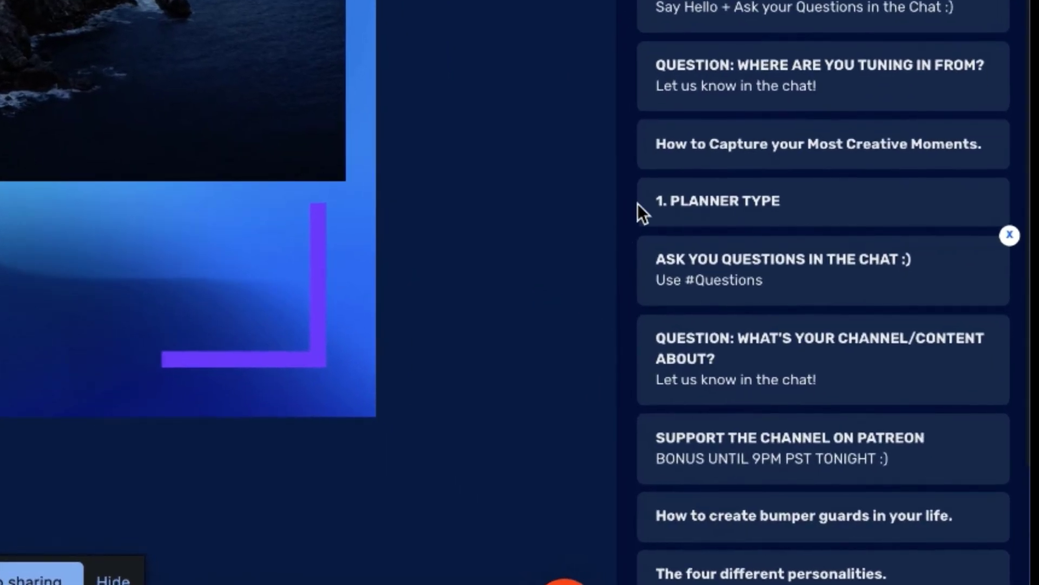
pyautogui.moveTo(767, 287)
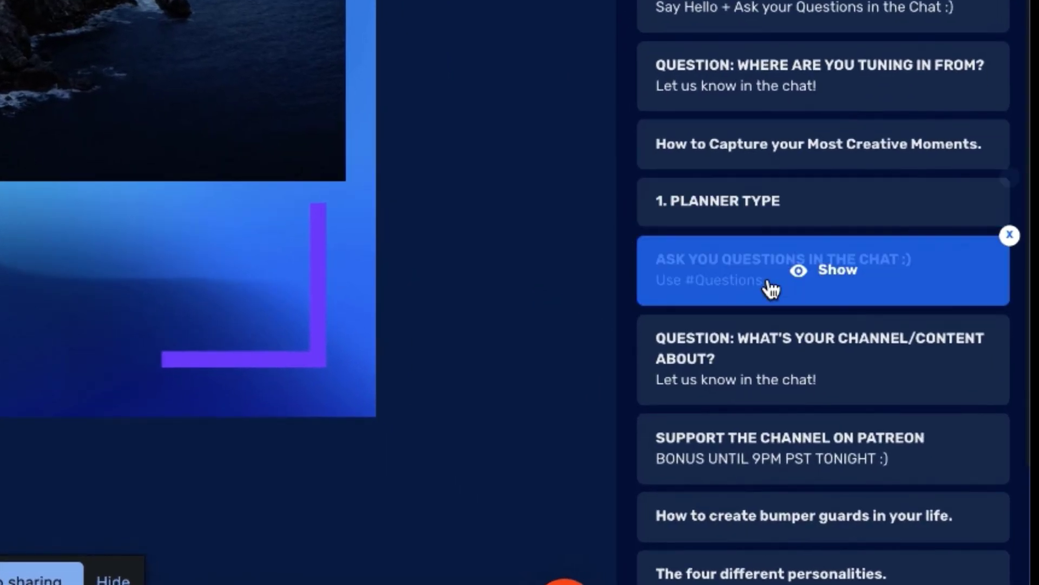
pyautogui.click(798, 273)
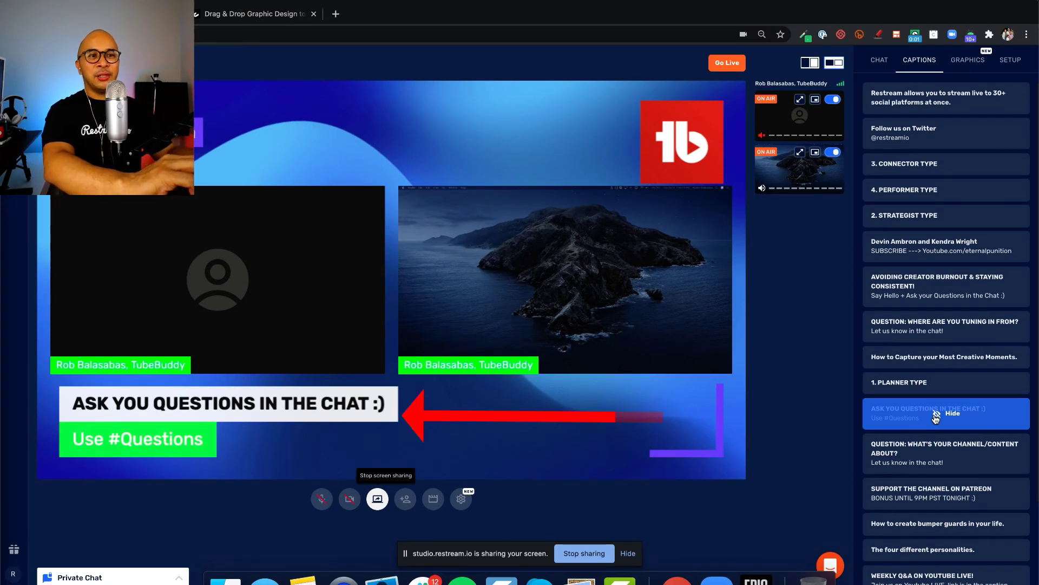
# Add a caption with primary text "TESTING RESTREAM'S RECORDING FEATURE" and secondary text "How's your week? What's New and Exciting?"
pyautogui.scroll(-3, 936, 418)
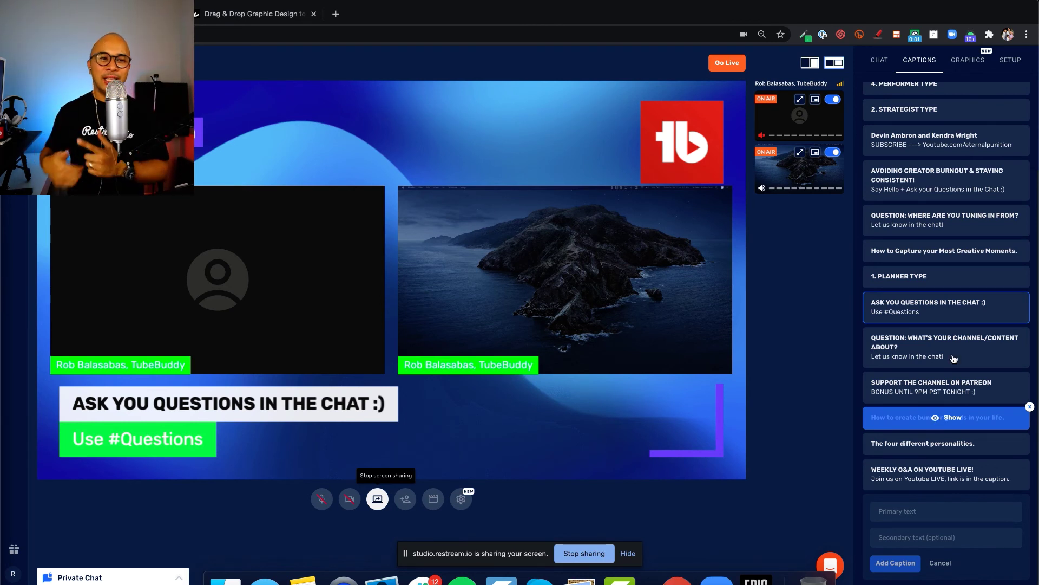
pyautogui.moveTo(954, 358)
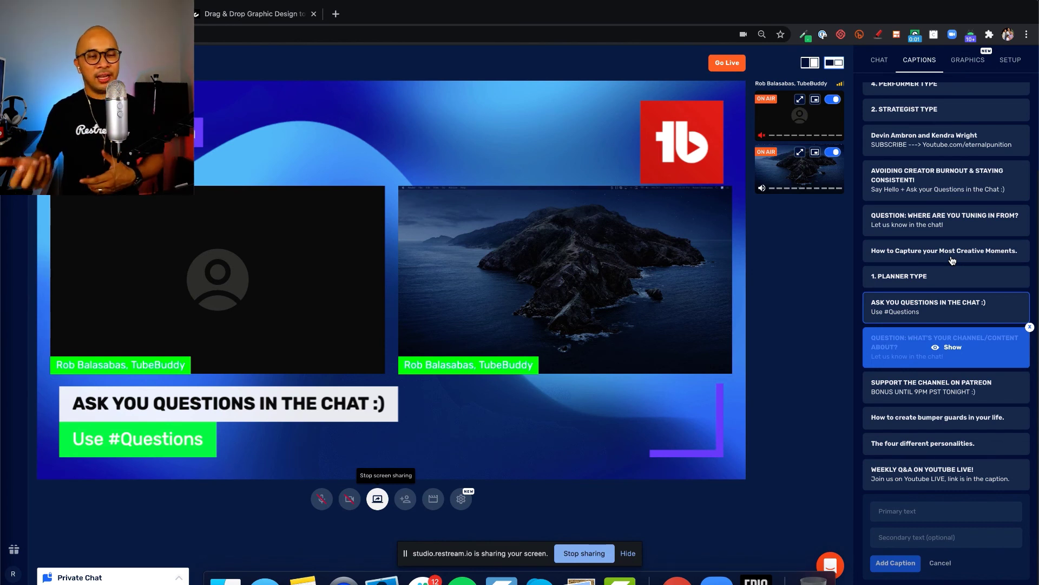
pyautogui.scroll(2, 952, 261)
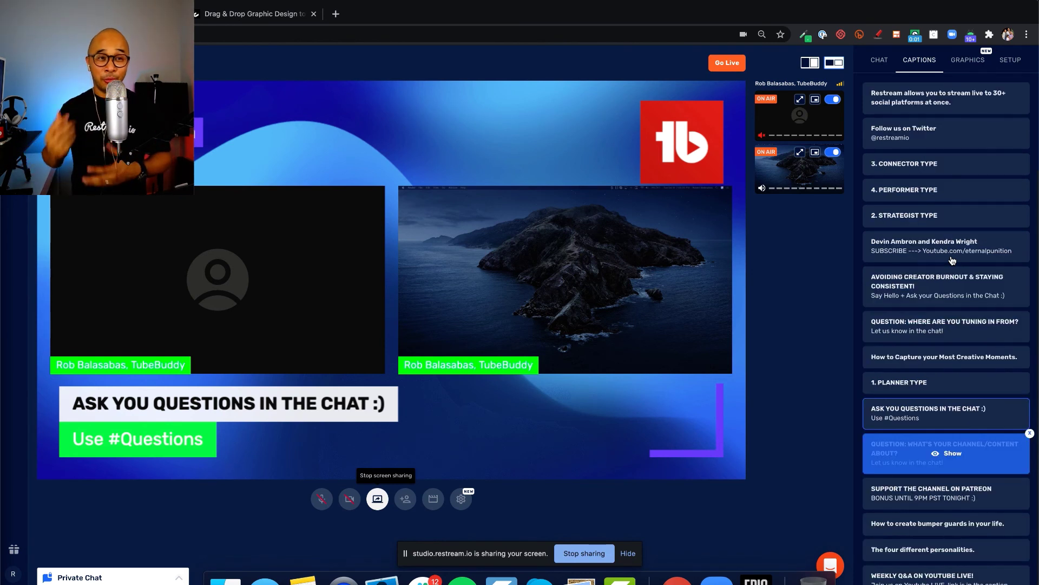
pyautogui.scroll(-2, 953, 261)
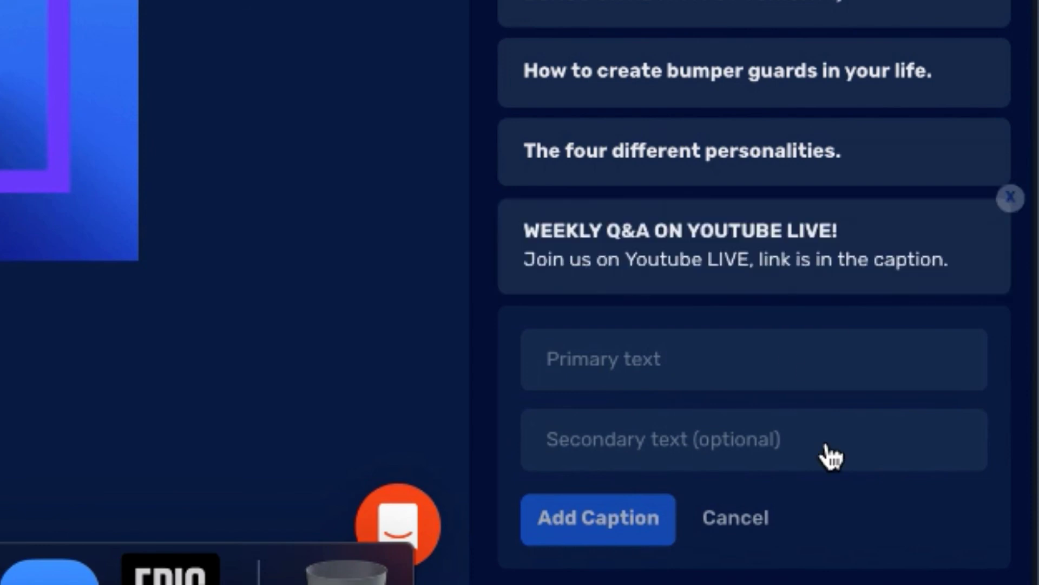
pyautogui.click(742, 362)
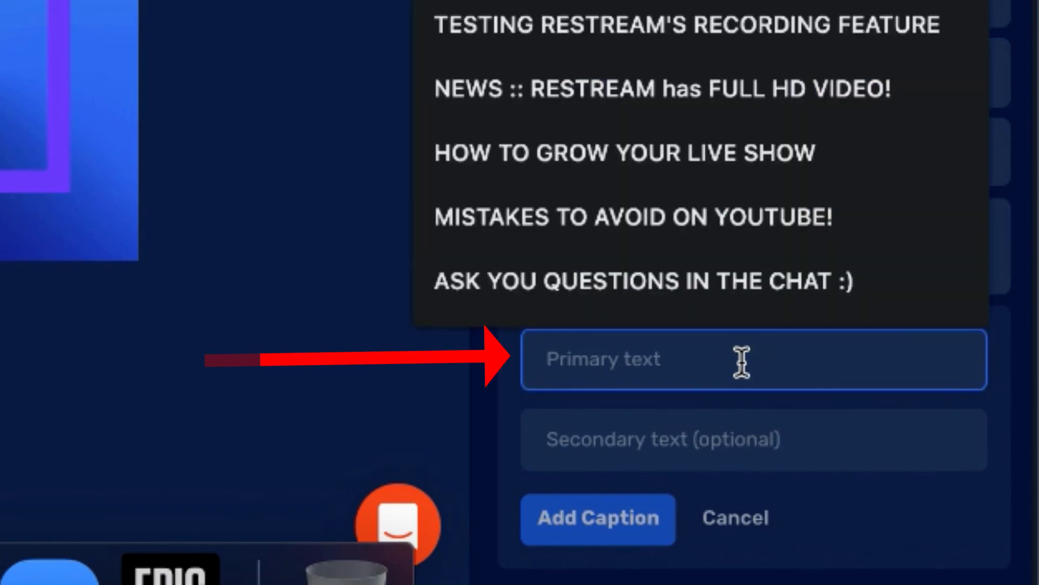
pyautogui.press('Escape')
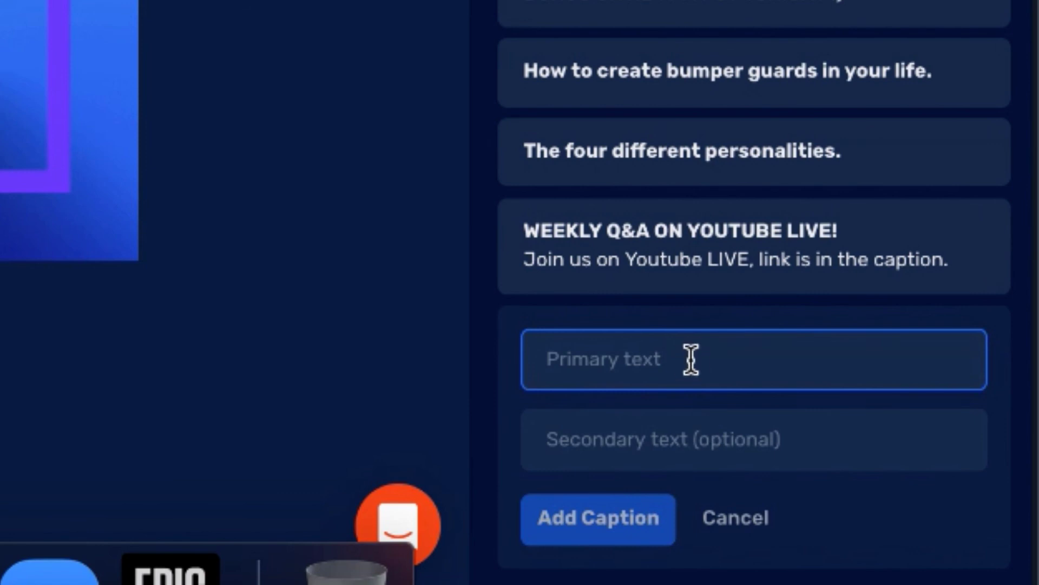
pyautogui.click(642, 359)
pyautogui.click(564, 399)
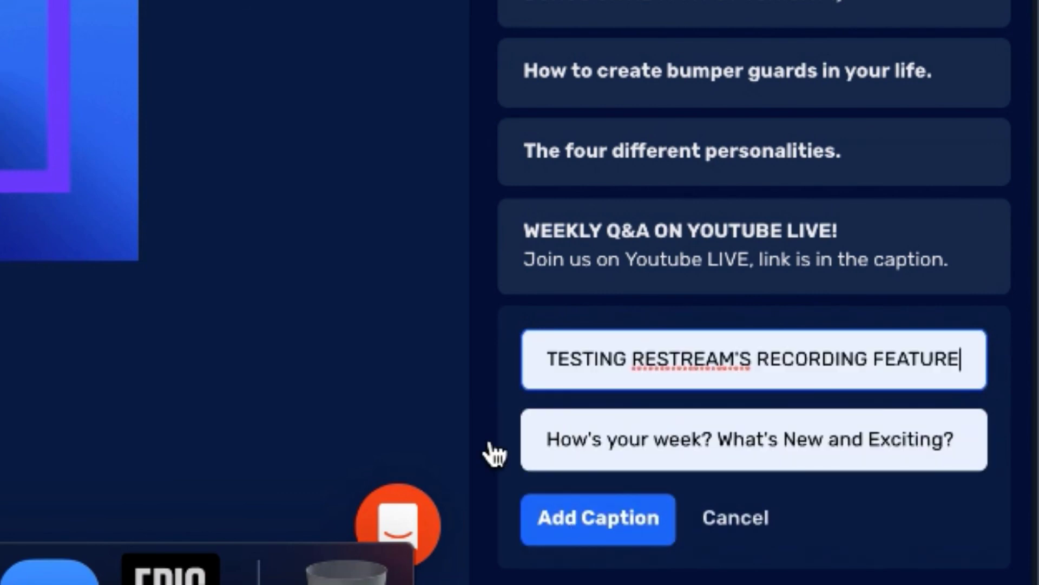
pyautogui.click(582, 530)
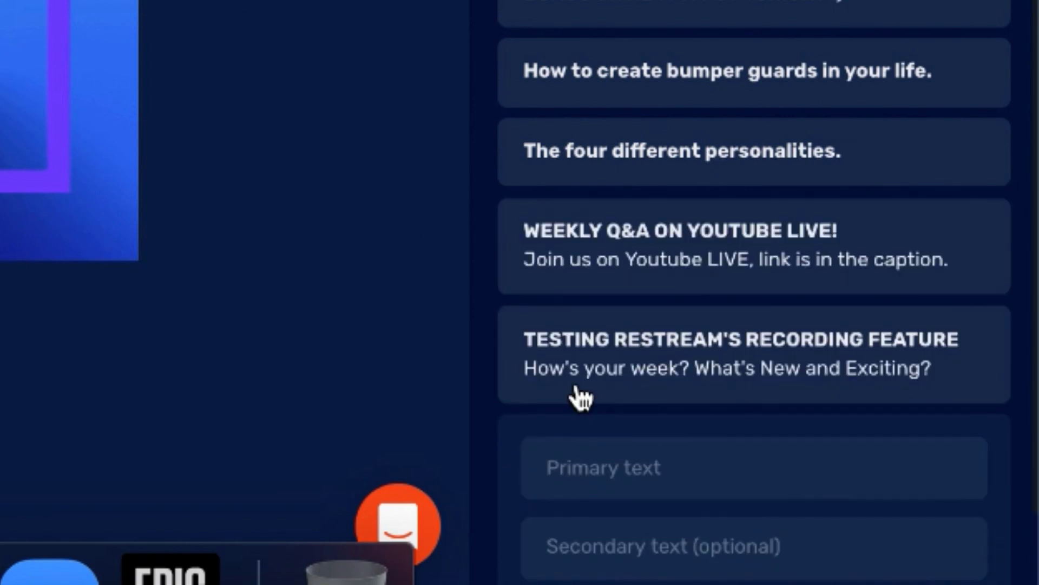
# Show the "TESTING RESTREAM'S RECORDING FEATURE" caption on the preview and delete the "1. PLANNER TYPE" caption
pyautogui.moveTo(709, 357)
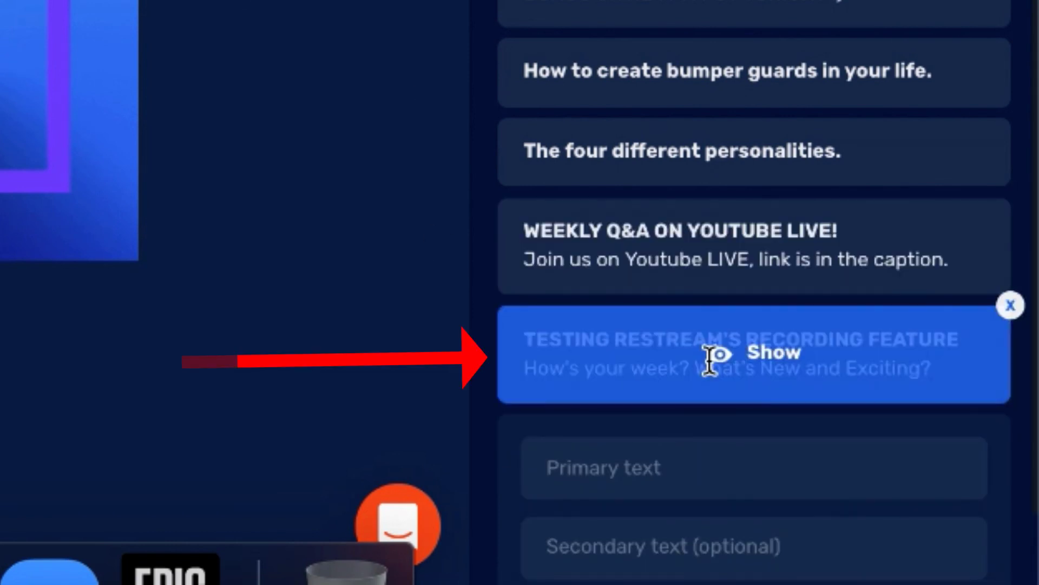
pyautogui.click(723, 363)
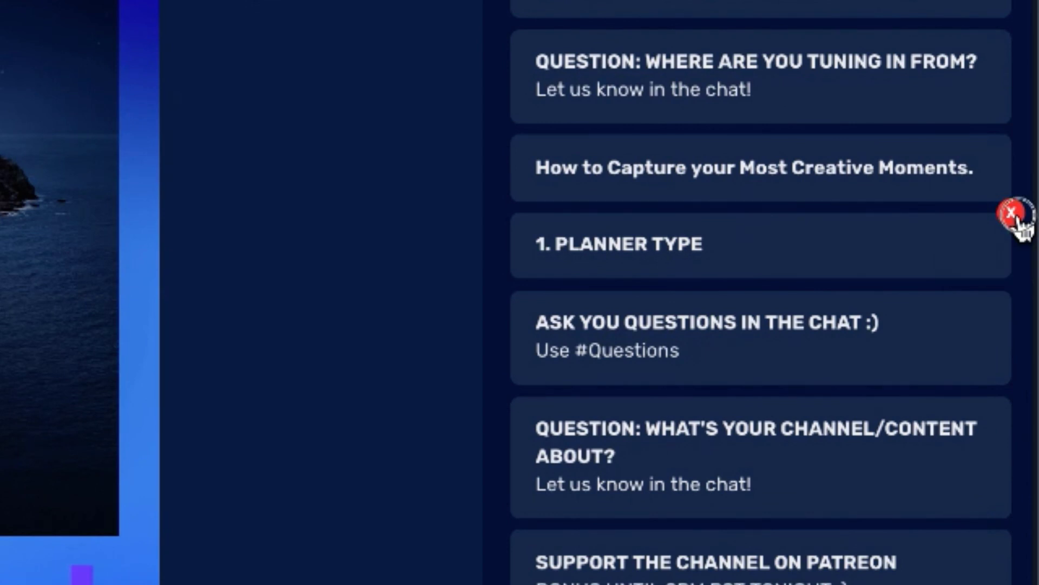
pyautogui.click(1012, 213)
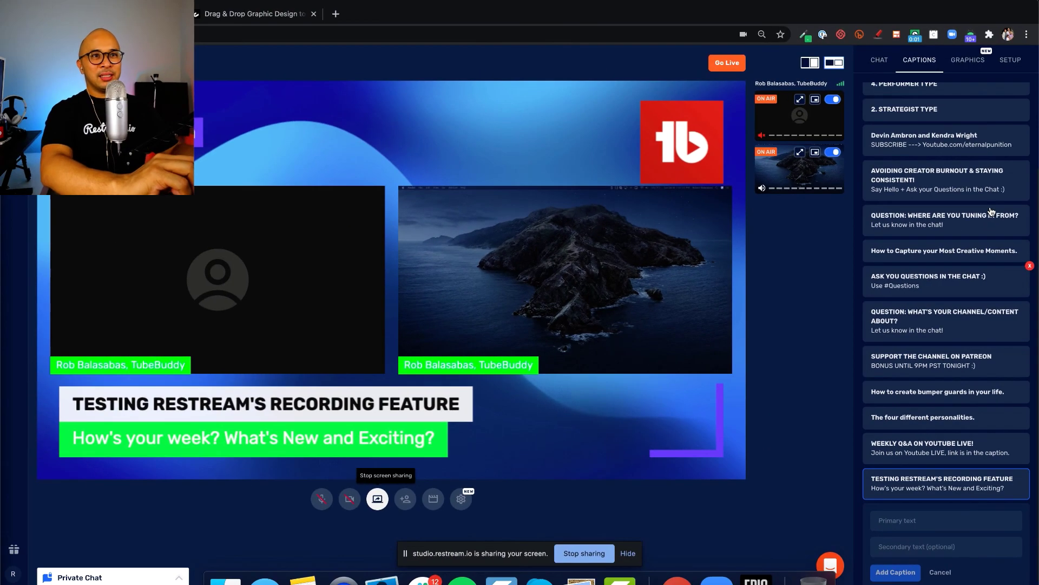